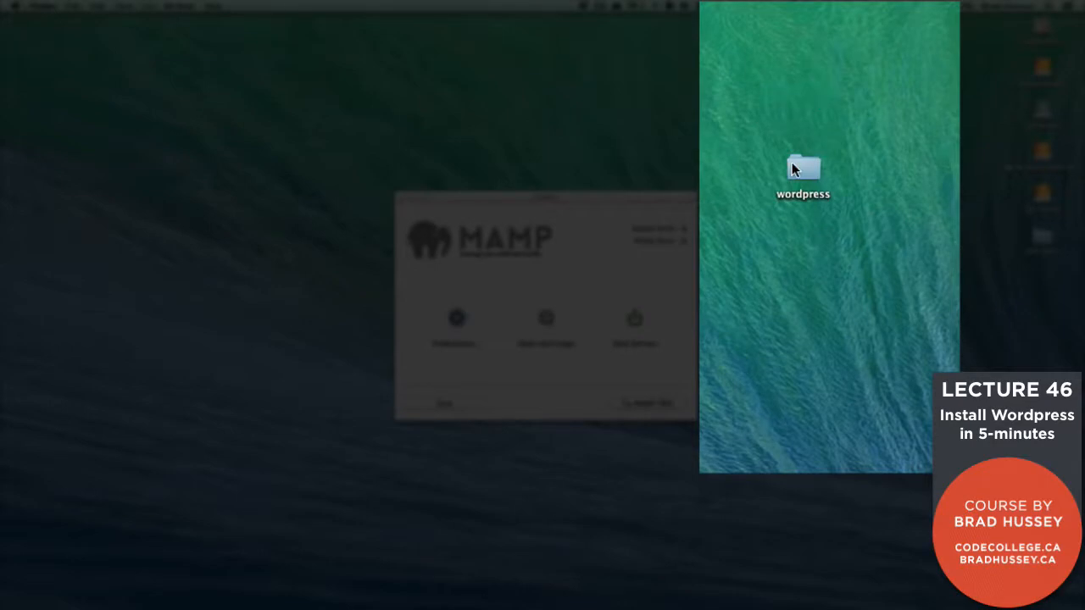
- Look through the wp-admin, wp-content and wp-includes folders inside the desktop's wordpress folder, and close its window
double_click(805, 168)
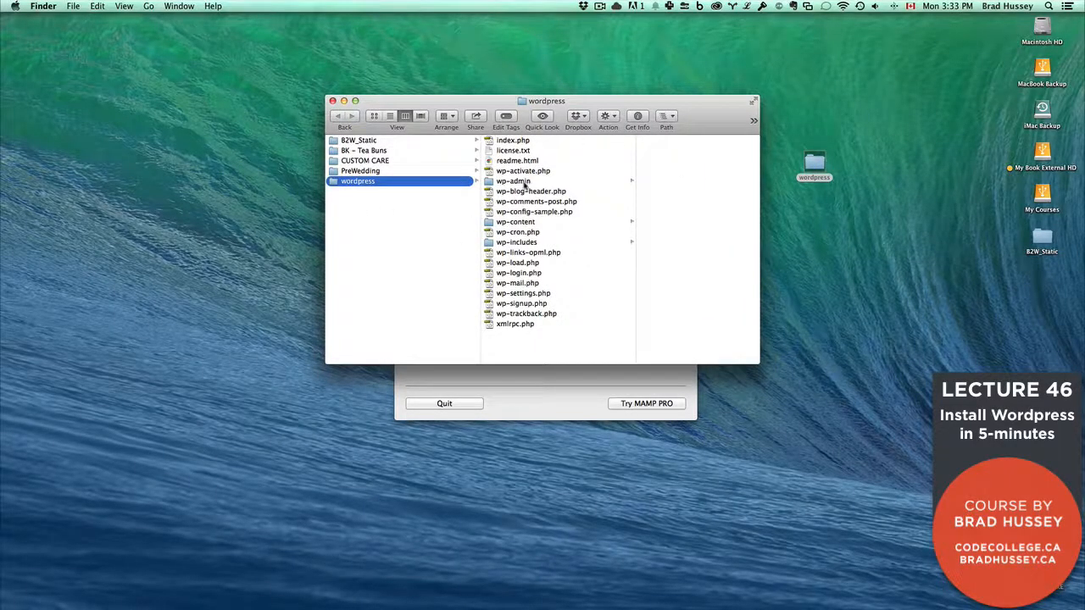
left_click(524, 183)
left_click(512, 222)
left_click(493, 243)
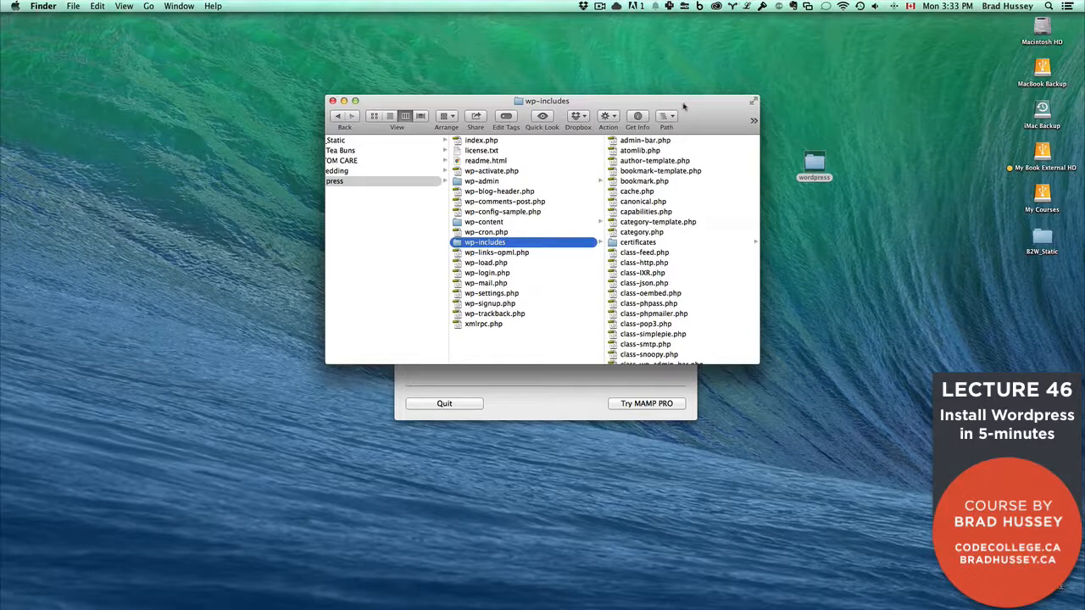
left_click_drag(692, 108, 591, 91)
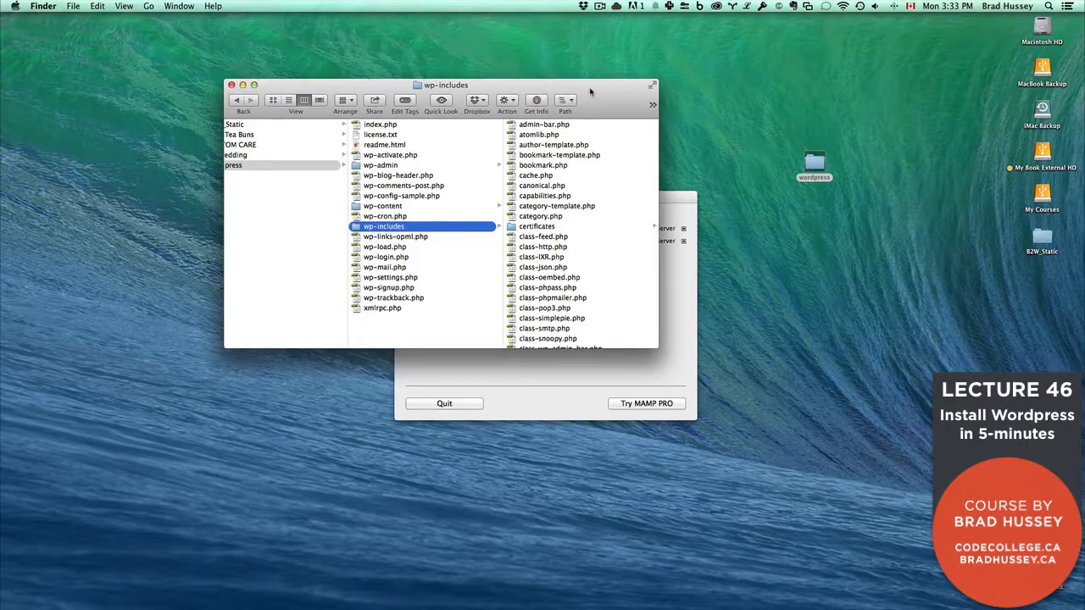
key("super+w")
- Rename the wordpress folder on the desktop as b2w
left_click(618, 198)
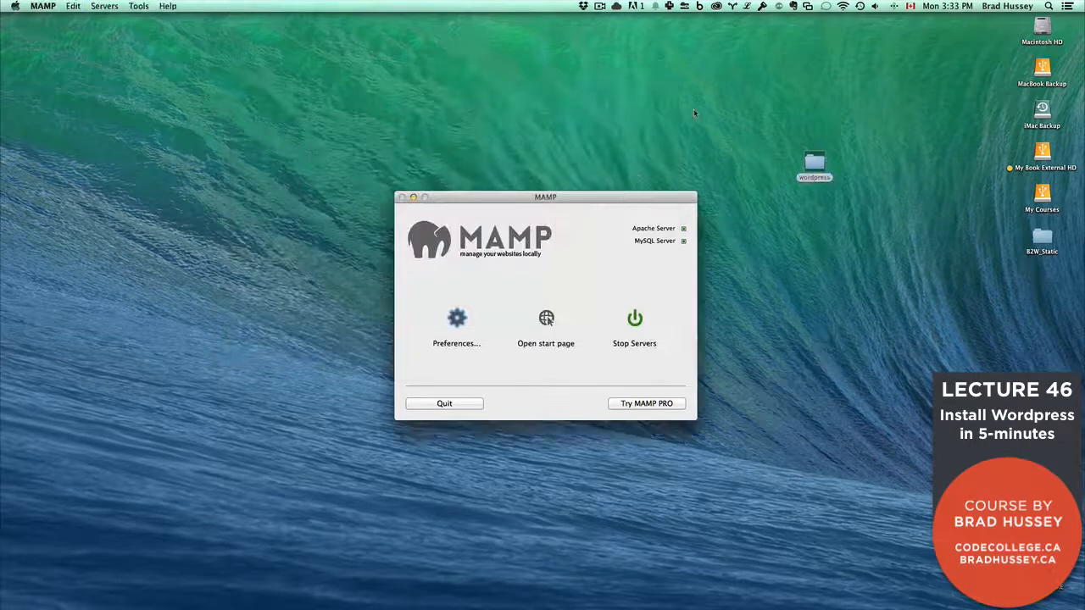
left_click(695, 112)
left_click(812, 167)
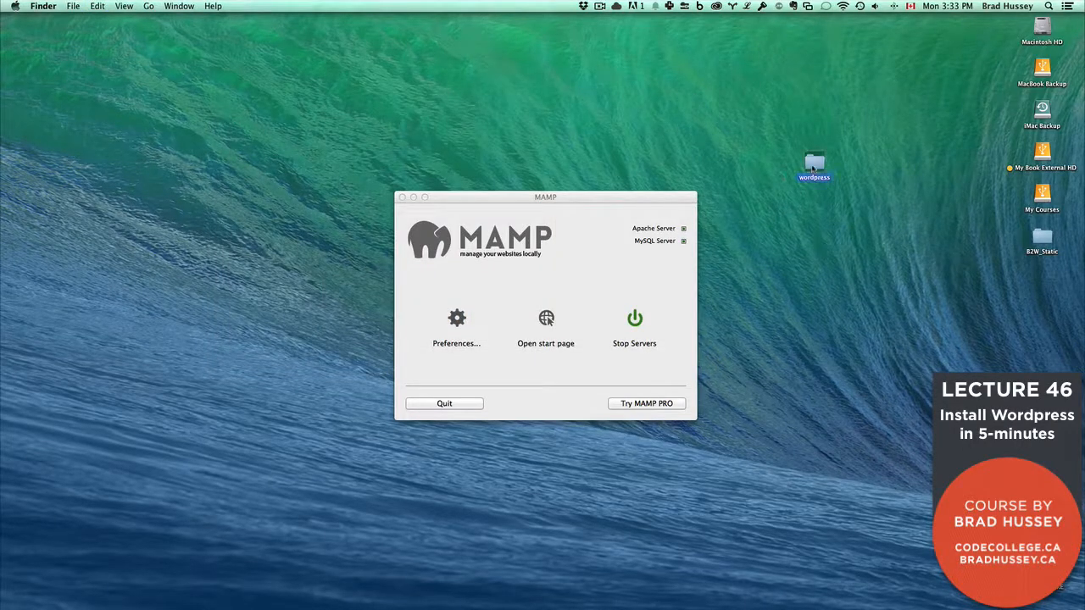
key("Return")
type("b2w")
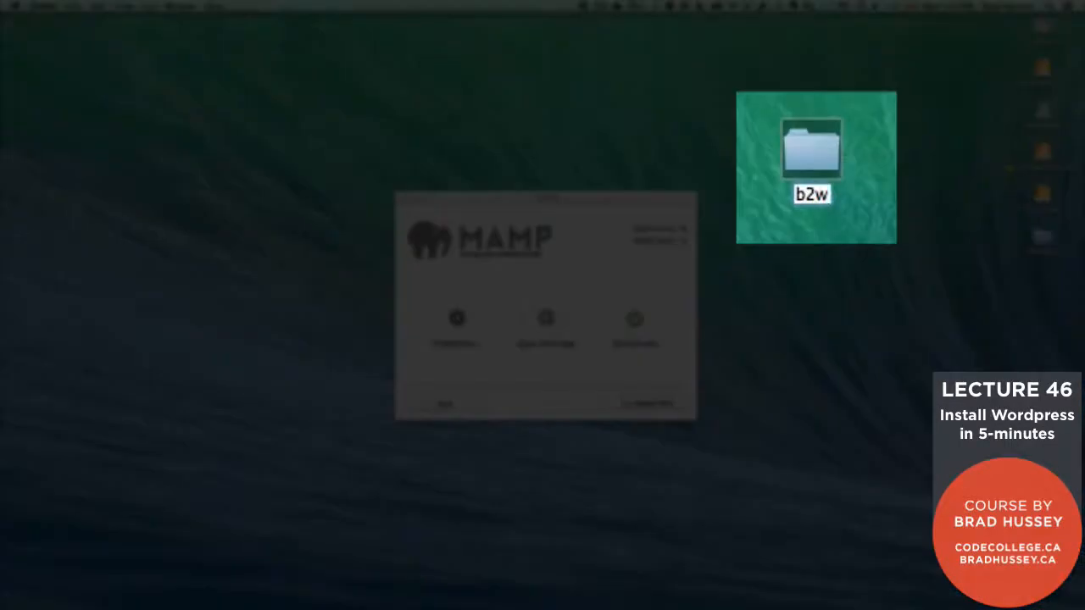
left_click(782, 265)
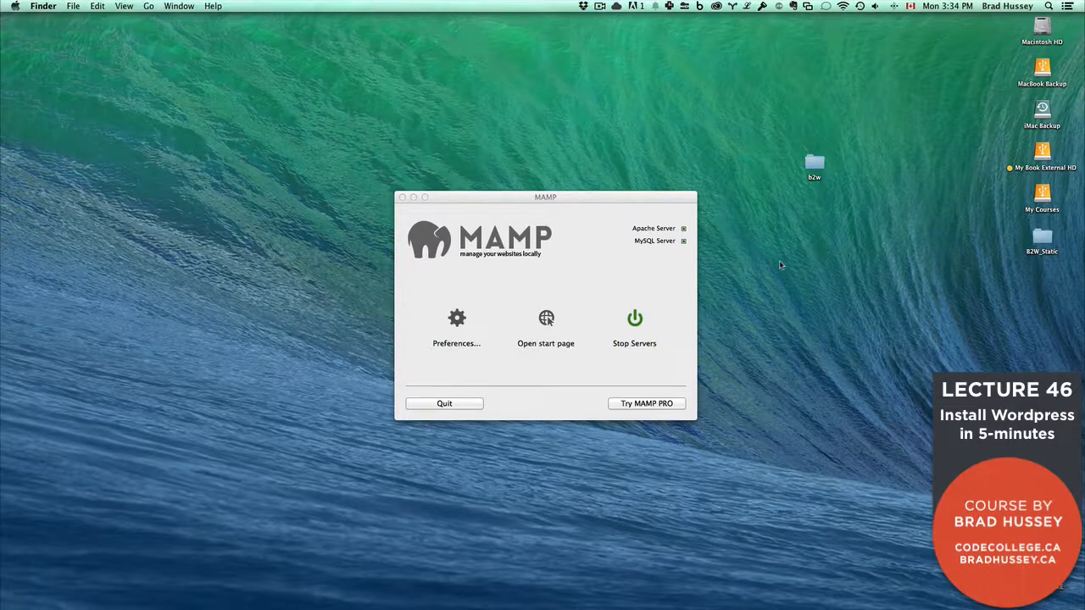
- Set MAMP's web server document root to the b2w folder on the Desktop and apply the preferences
left_click(612, 202)
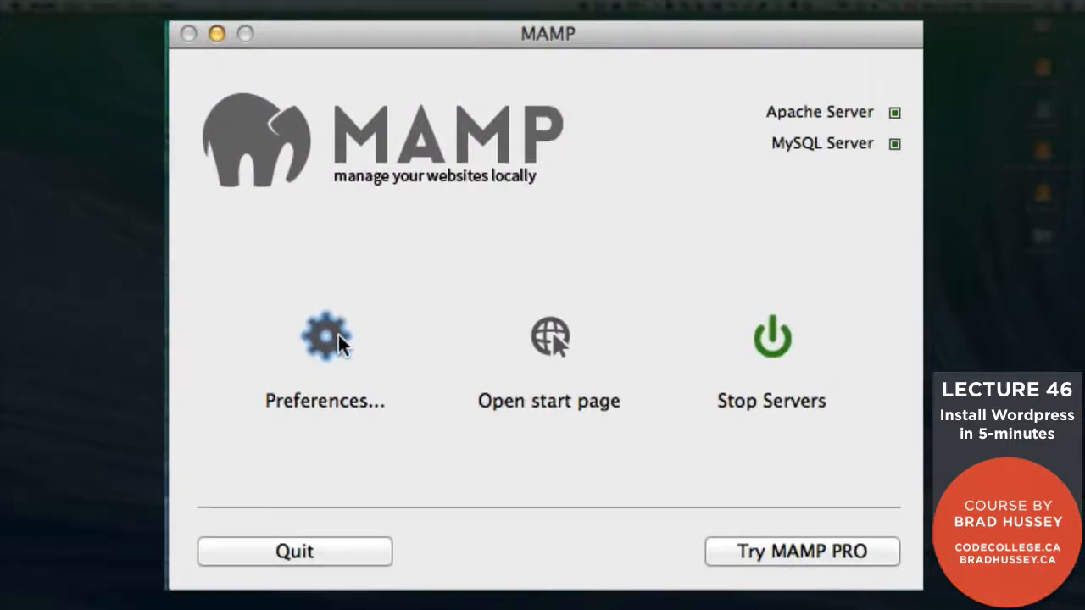
left_click(338, 335)
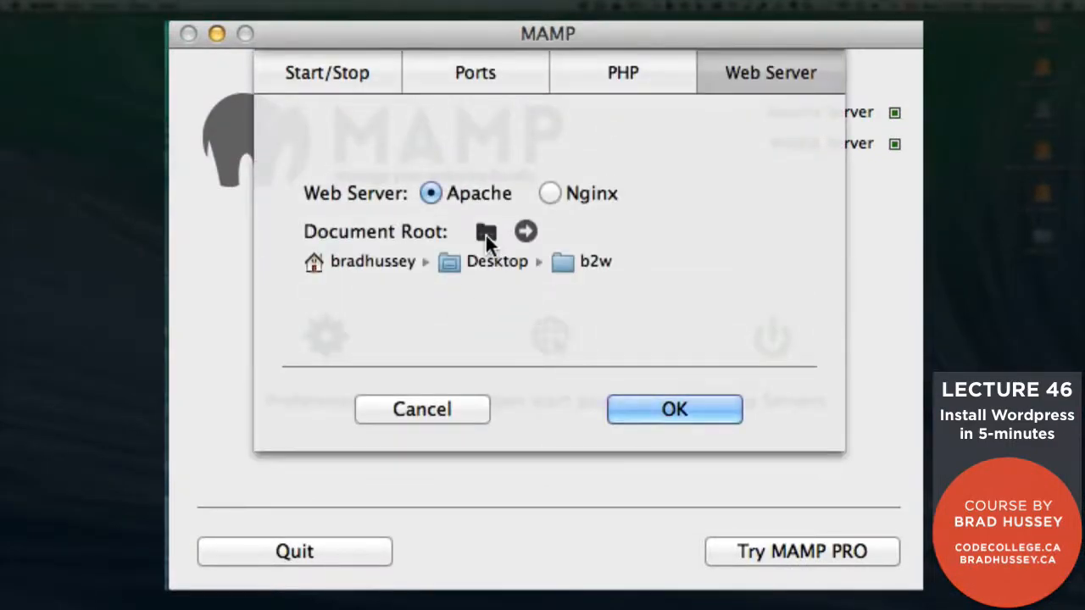
left_click(486, 234)
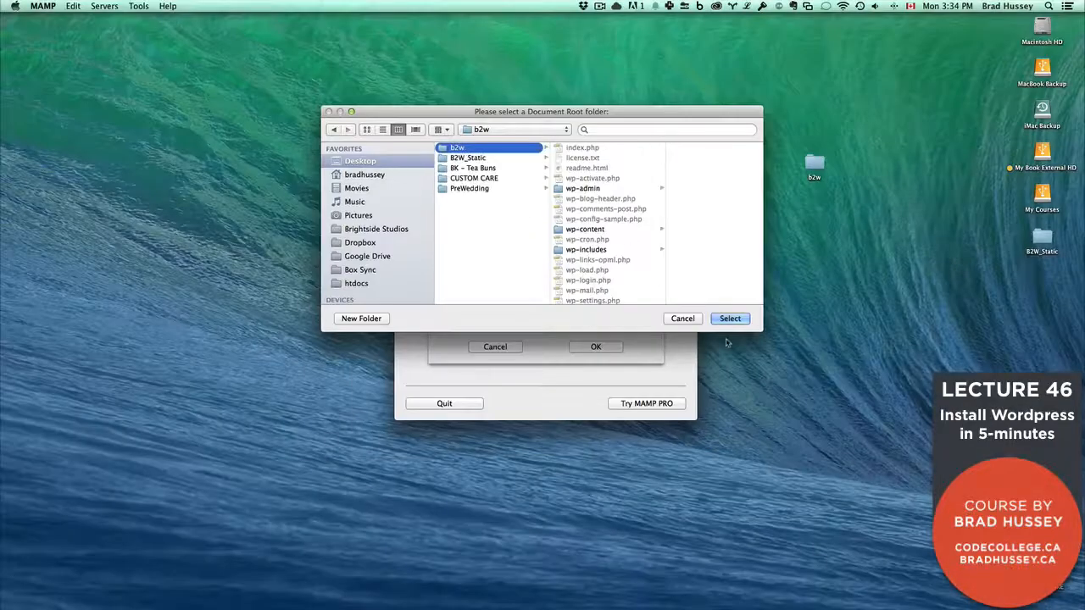
left_click(730, 318)
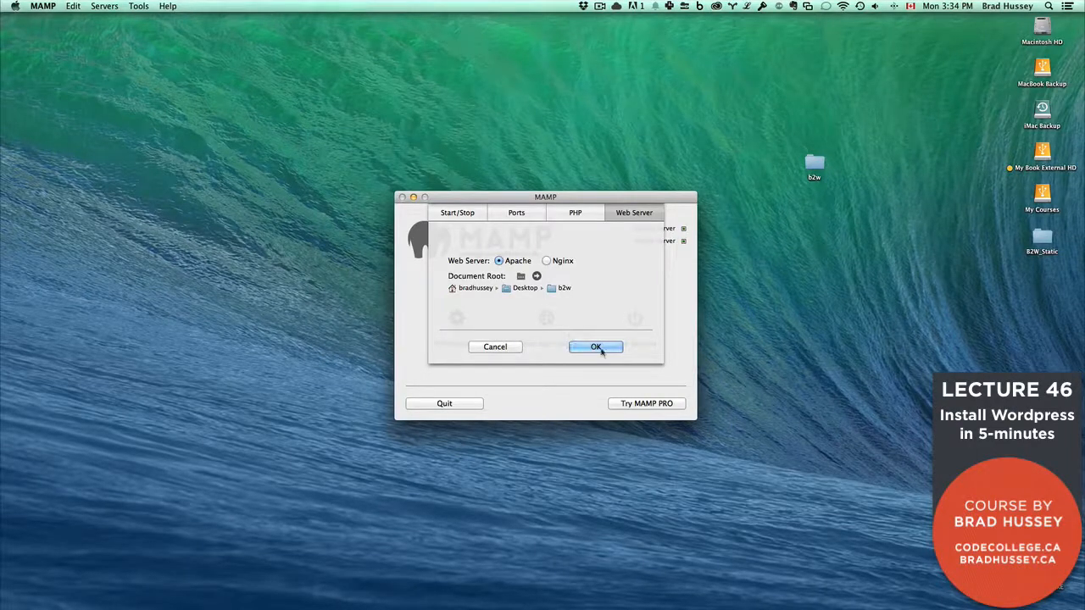
left_click(598, 348)
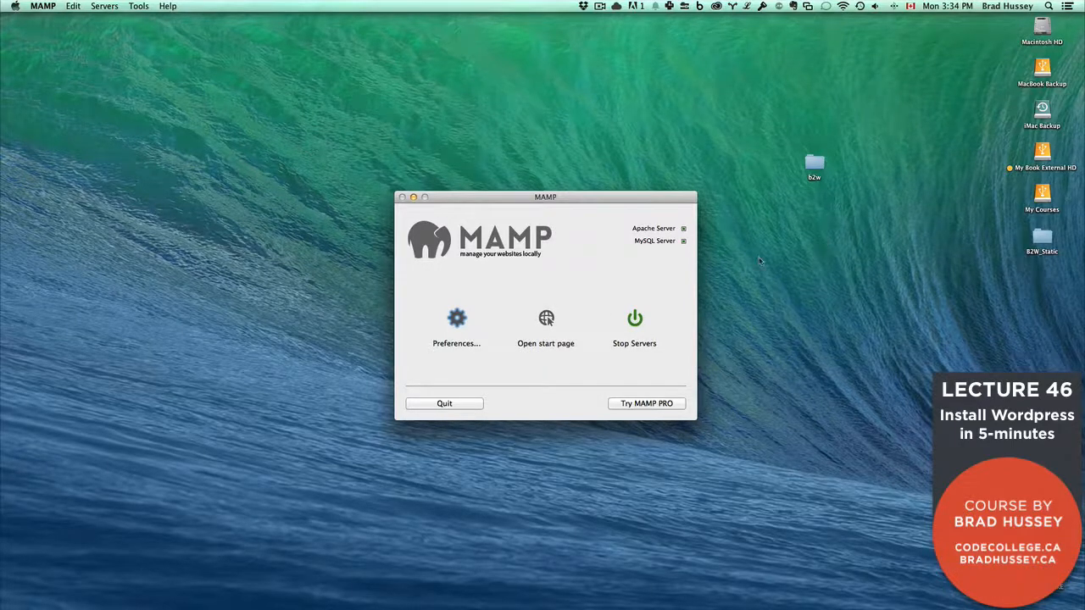
- Switch to Chrome, load localhost:8888 and continue the WordPress setup in English (United States)
key("super+Tab")
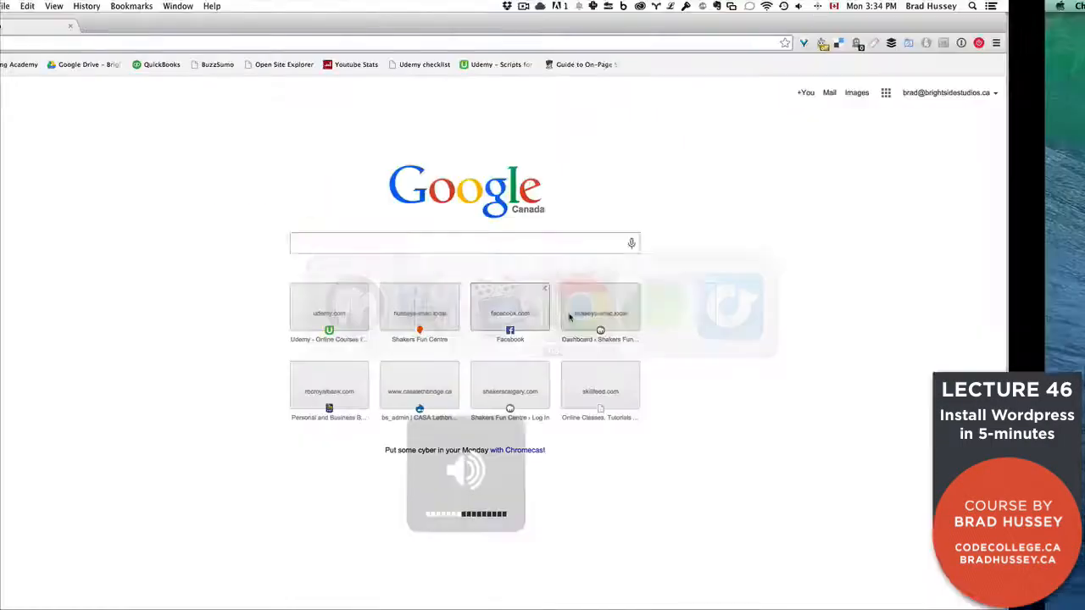
type("localhost:8888")
key("Return")
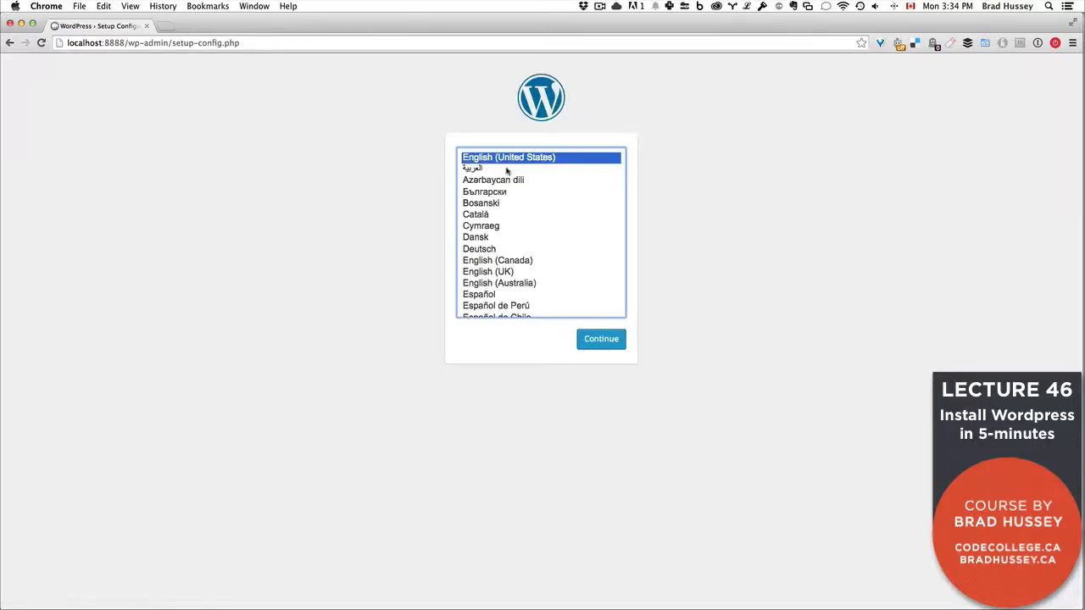
left_click(613, 343)
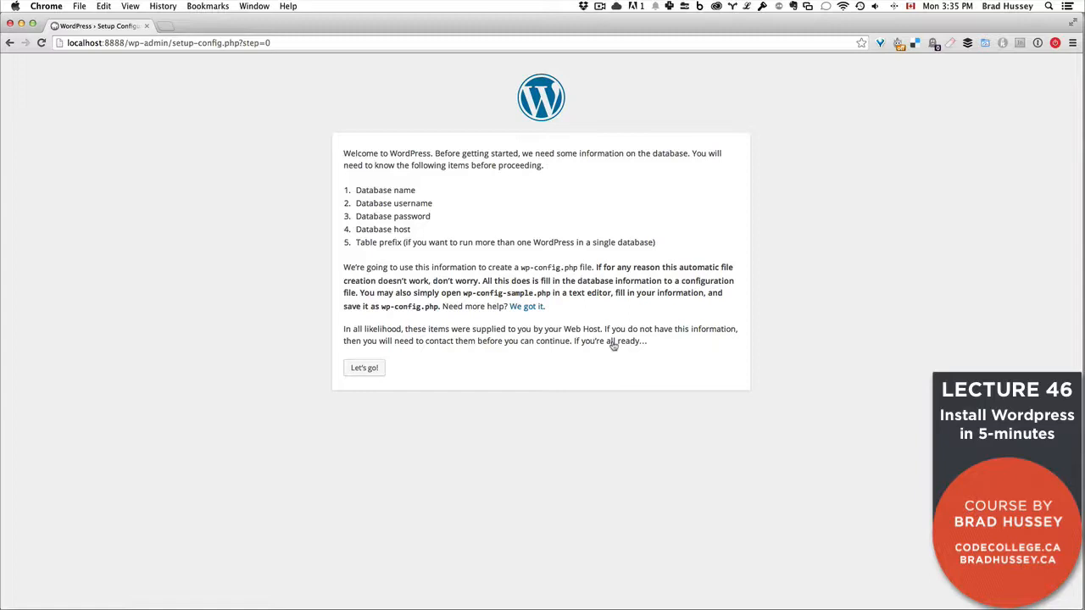
- Start a five-minute countdown at e.ggtimer.com/5mins in a new tab and return to the WordPress setup page
key("super+t")
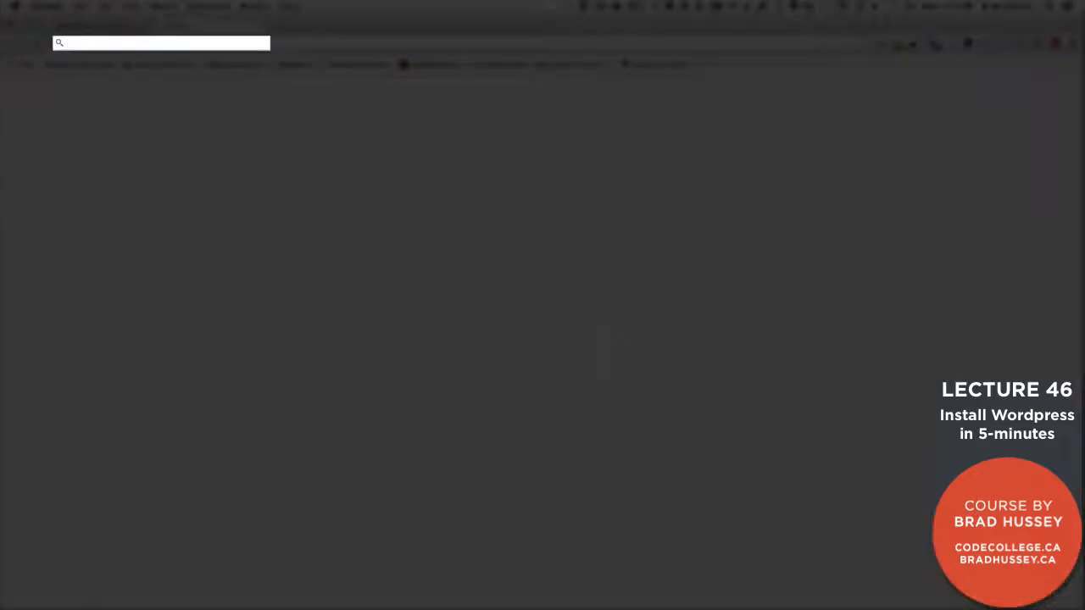
type("e.ggtimer.com/5mins")
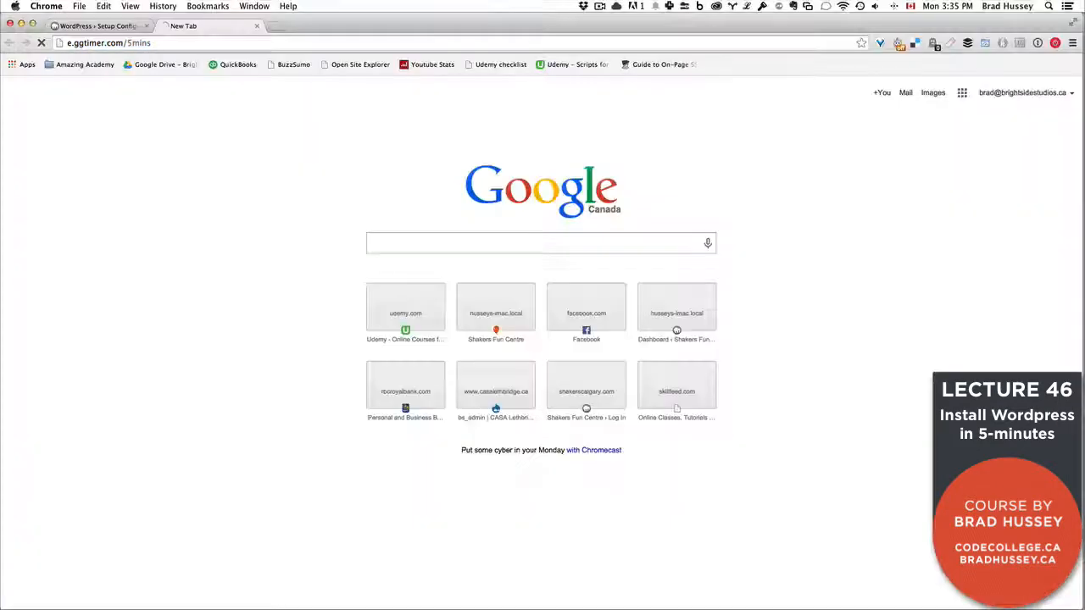
key("Return")
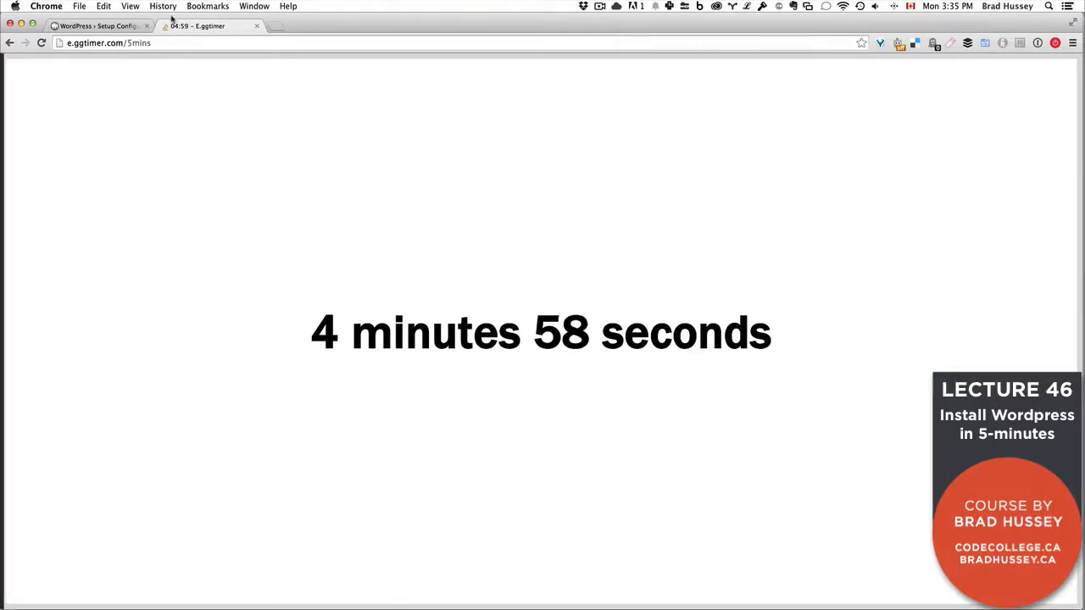
left_click(100, 25)
- Load the MAMP start page at localhost:8888/MAMP in a new tab and open phpMyAdmin from it
key("super+Tab")
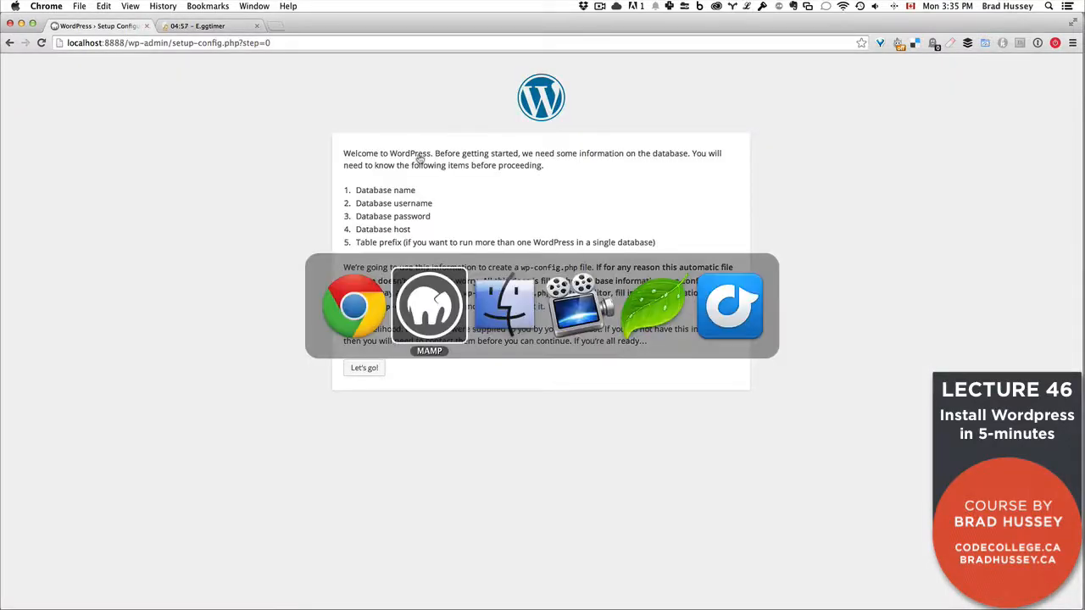
key("super+t")
type("localhost:8888")
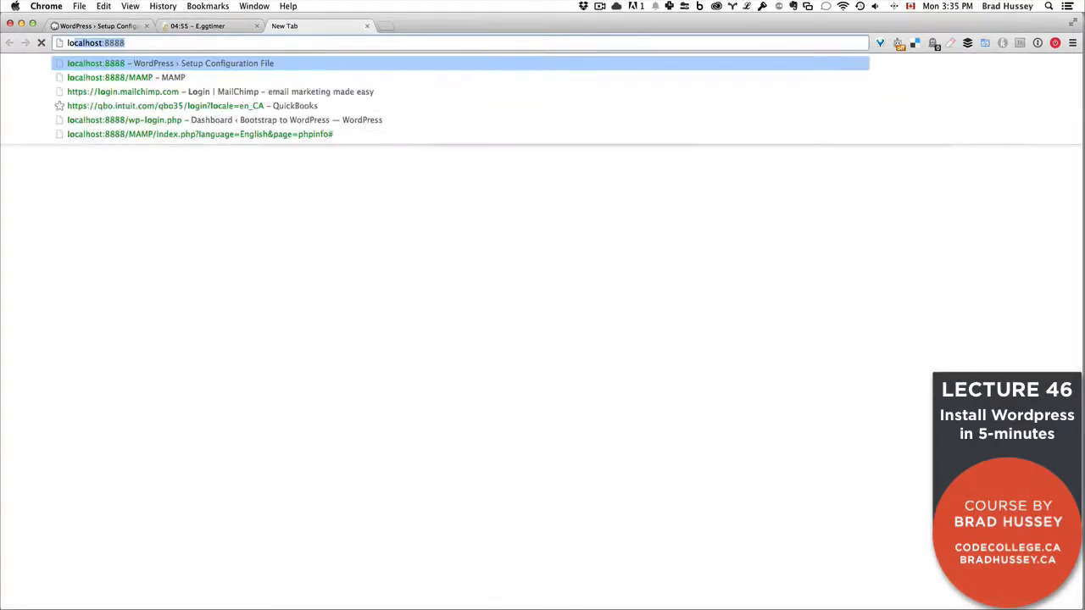
key("Right")
key("Down")
key("Return")
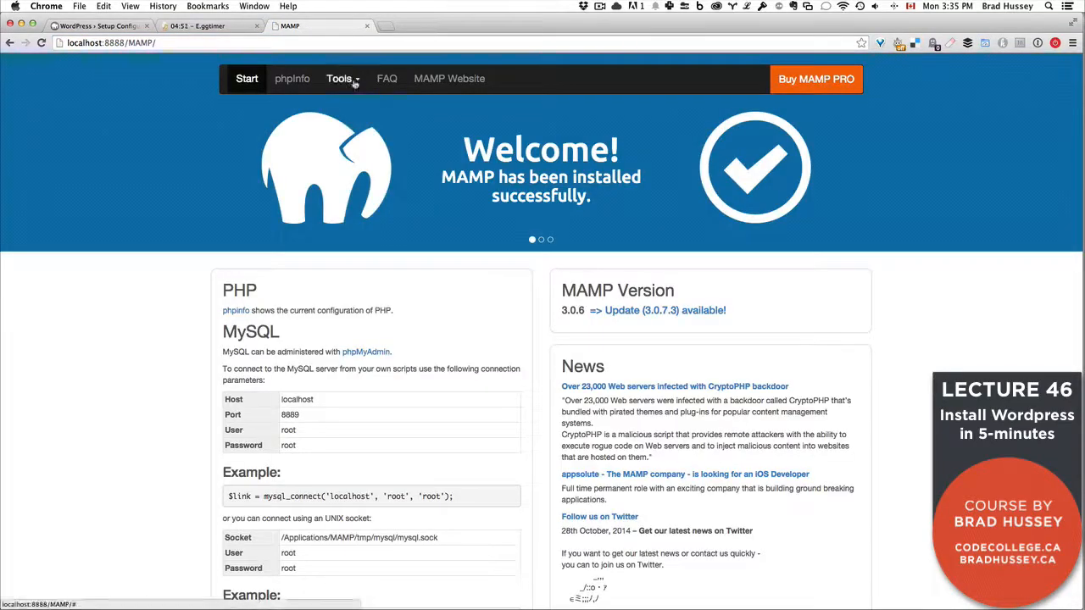
left_click(355, 80)
left_click(361, 124)
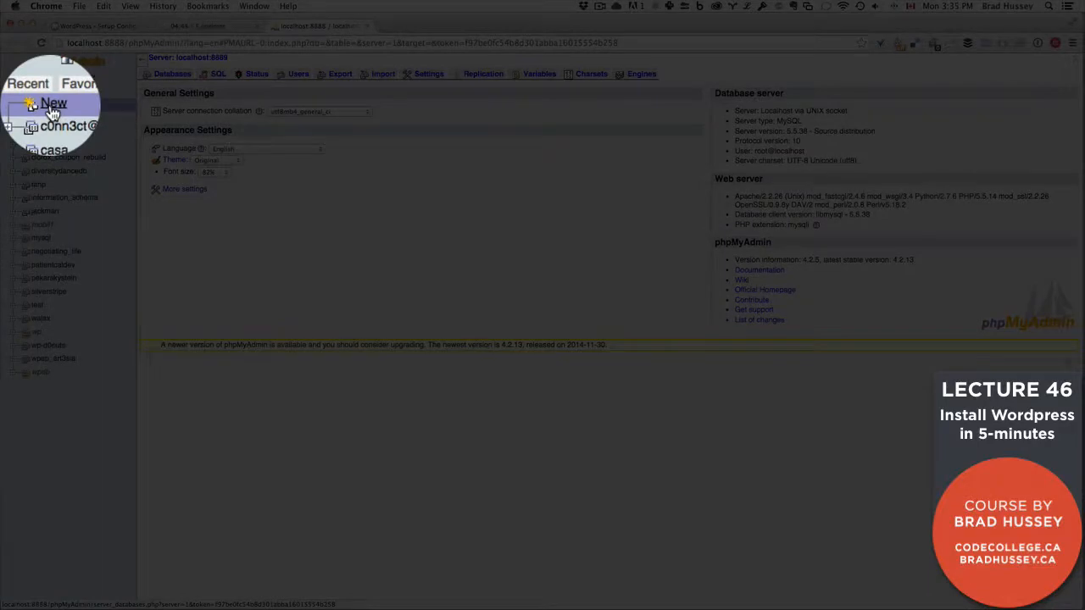
- Create a new database named bootstrap2wordpress with the default collation
left_click(38, 104)
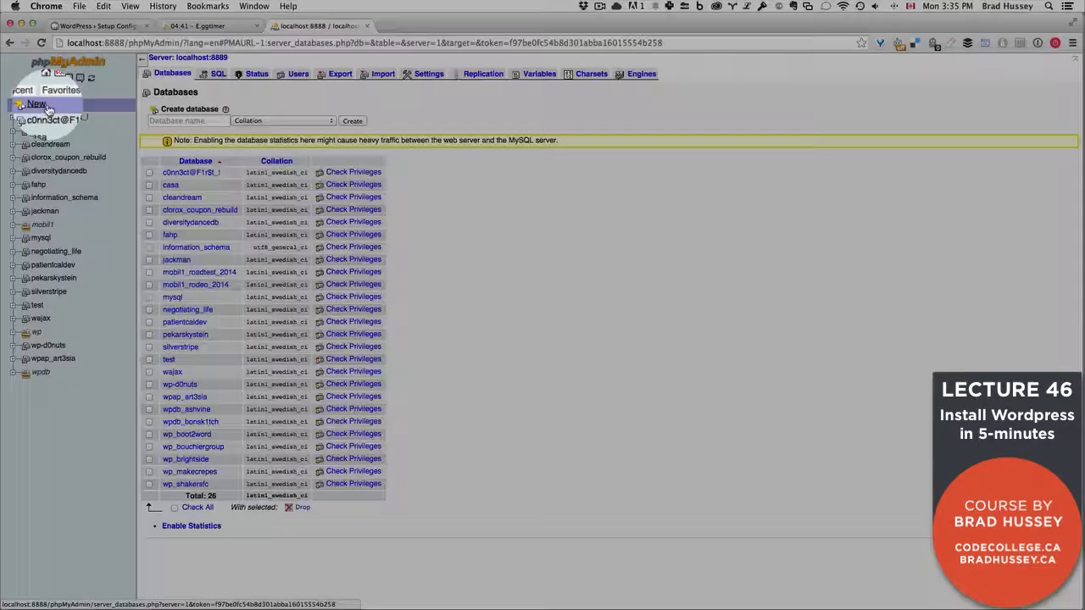
left_click(211, 122)
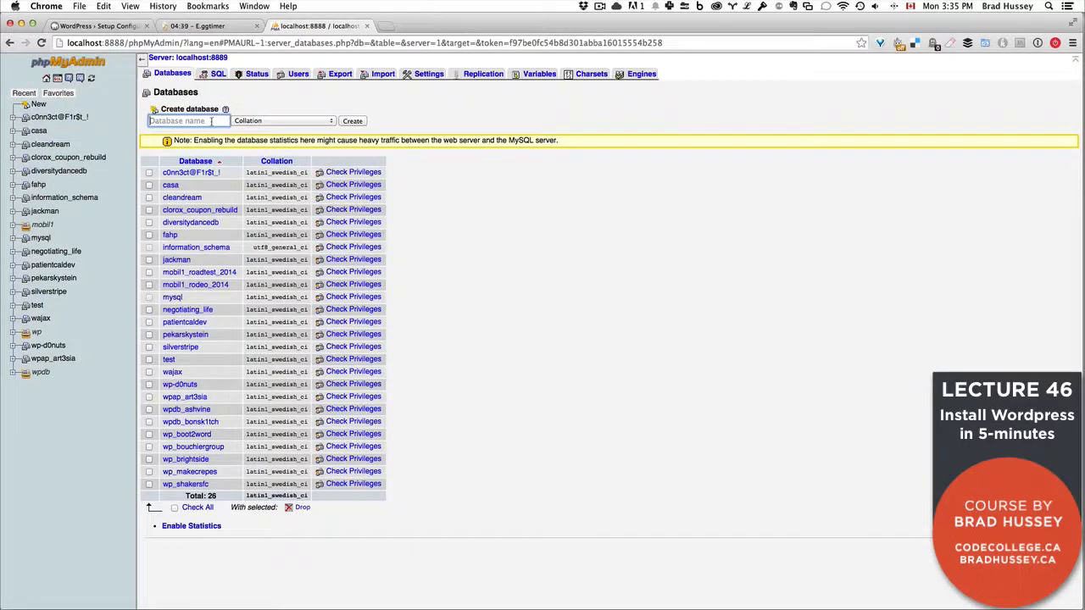
type("bootstrap2wordpress")
left_click(352, 121)
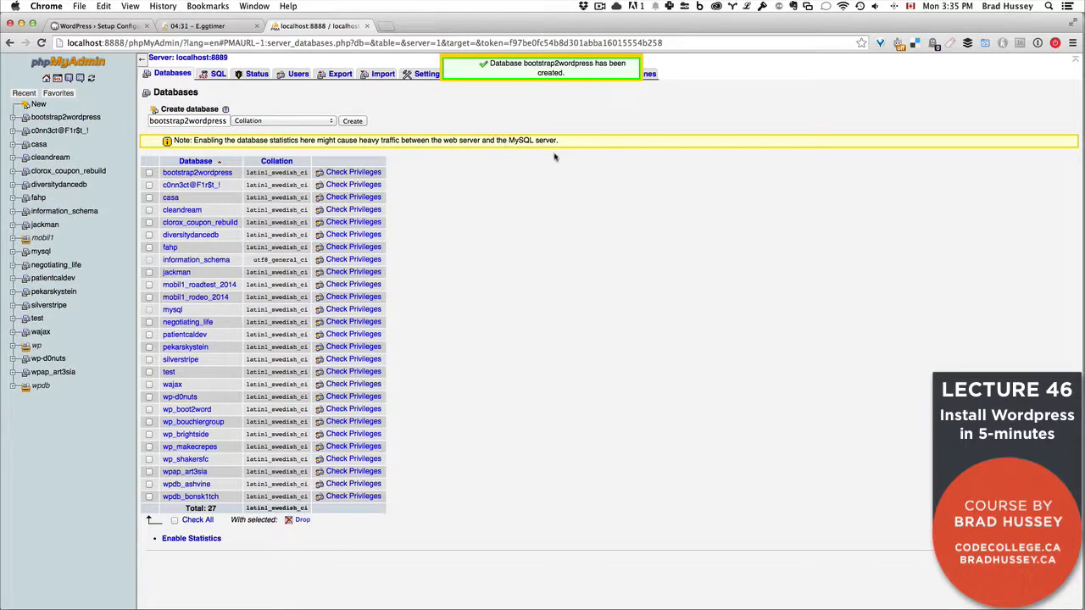
- Begin adding a user in the bootstrap2wordpress database's privileges, with the user name bootman
left_click(66, 118)
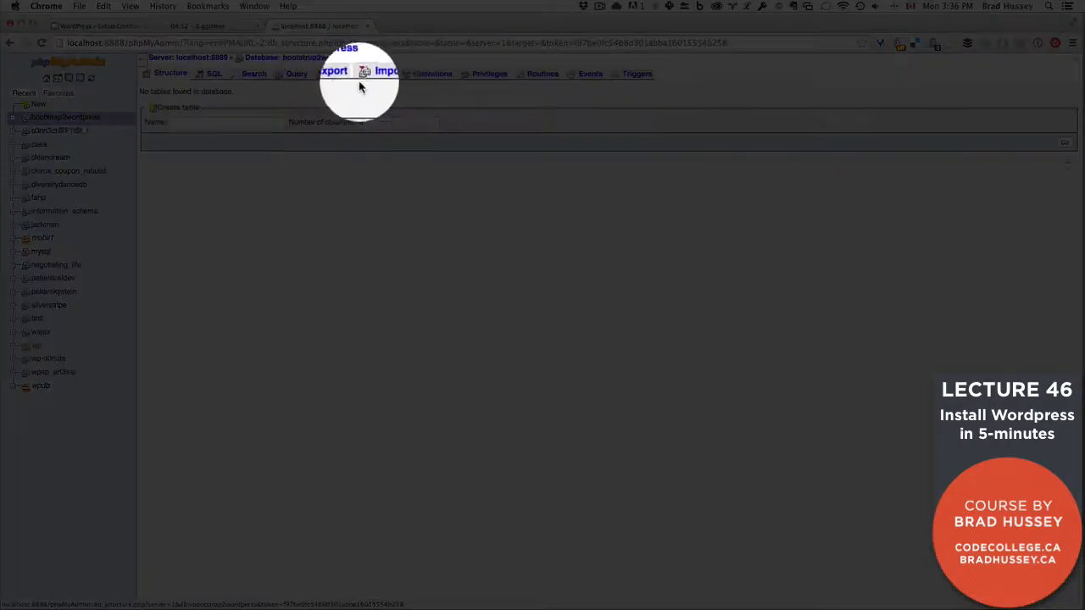
left_click(467, 75)
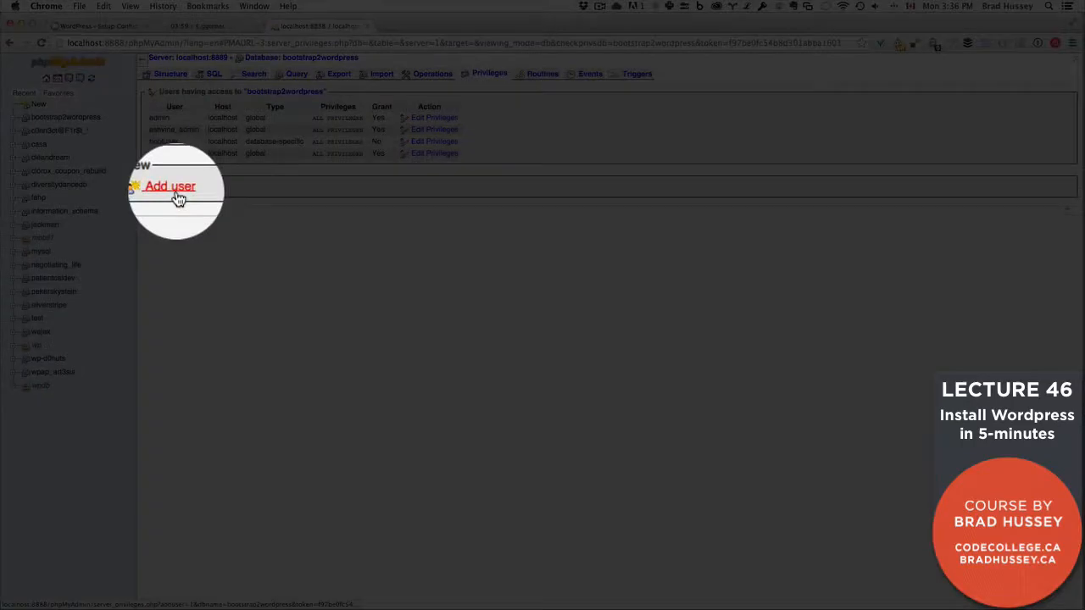
left_click(176, 190)
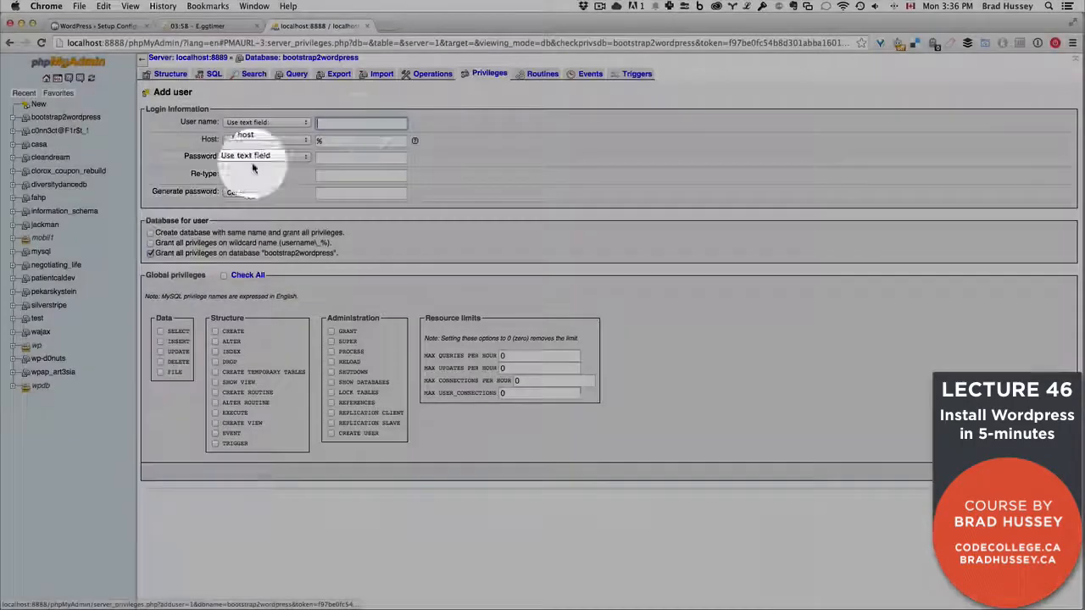
left_click(354, 122)
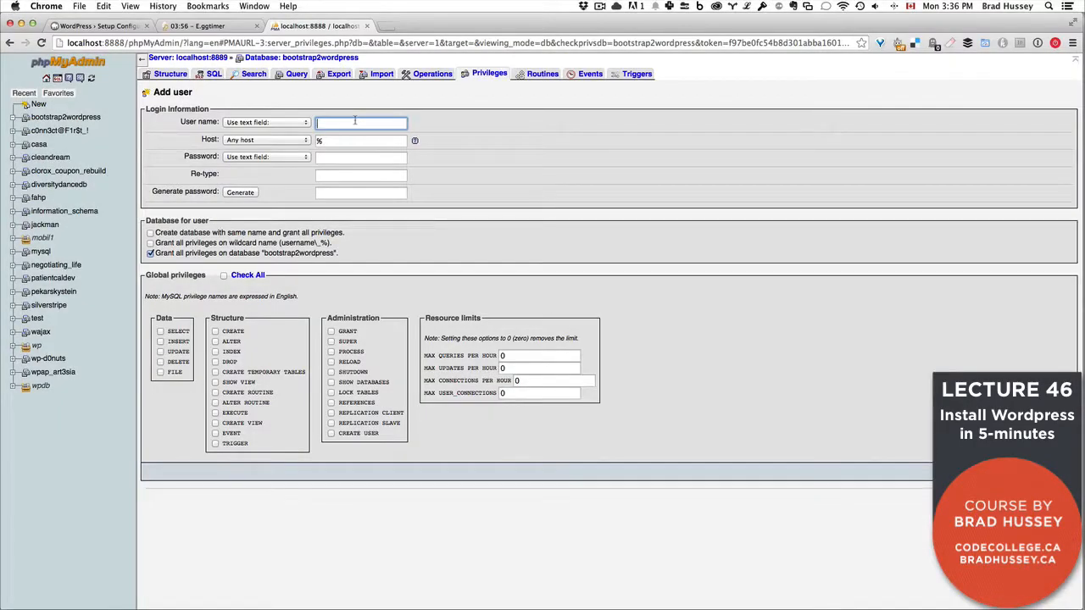
type("bootman")
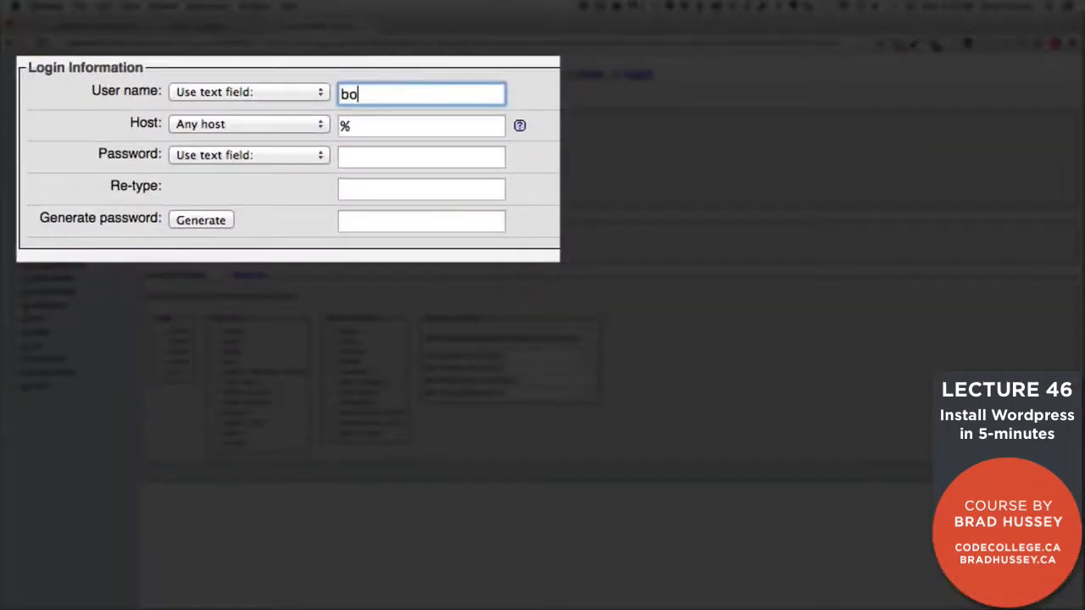
- Set the new database user's host to Local
left_click(389, 126)
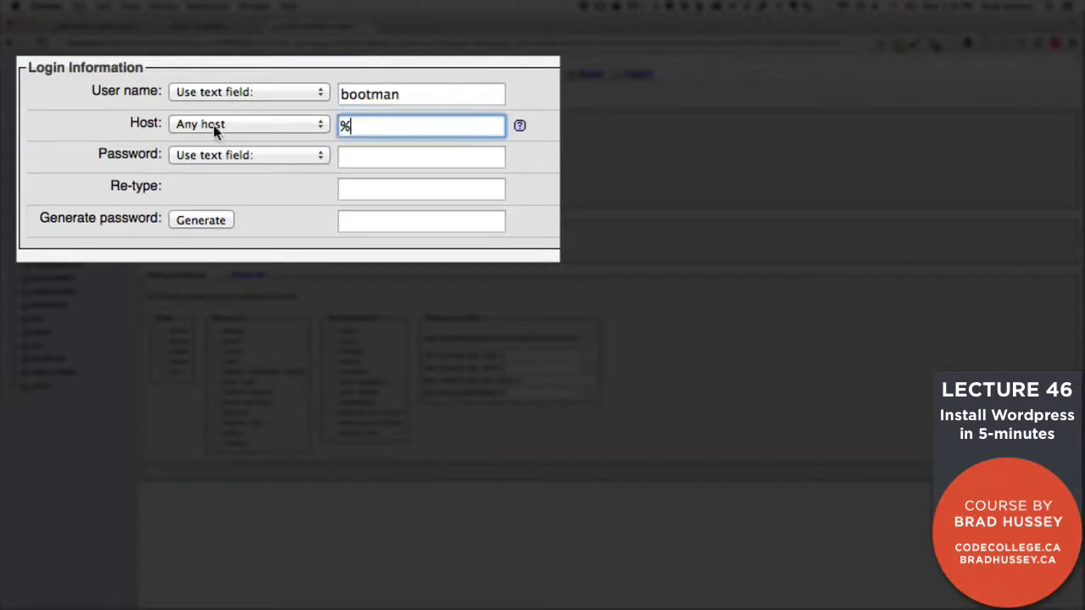
left_click(215, 128)
left_click(219, 127)
left_click(217, 136)
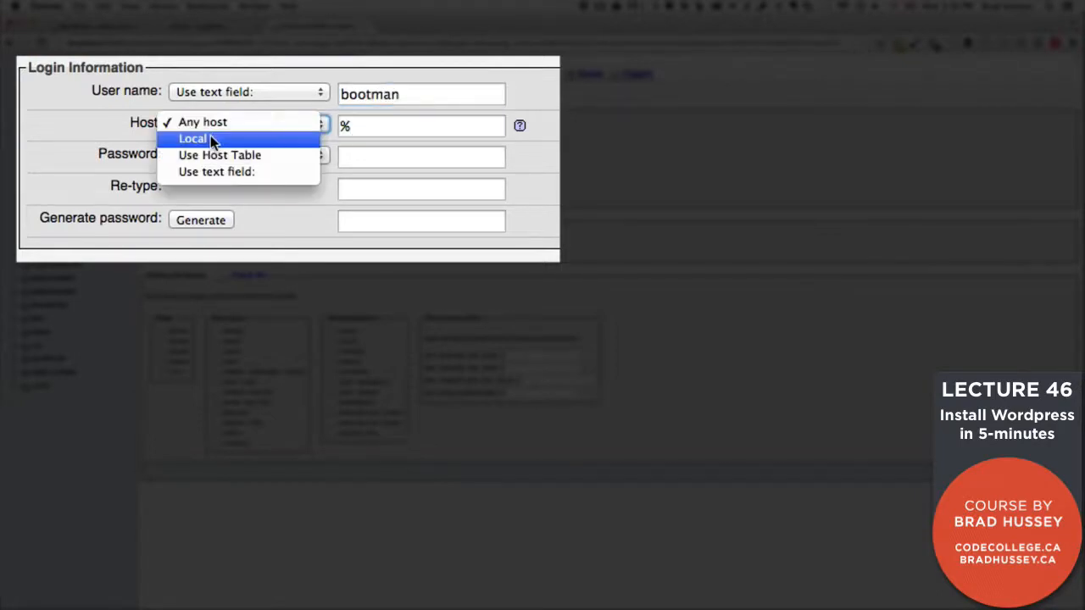
left_click(214, 139)
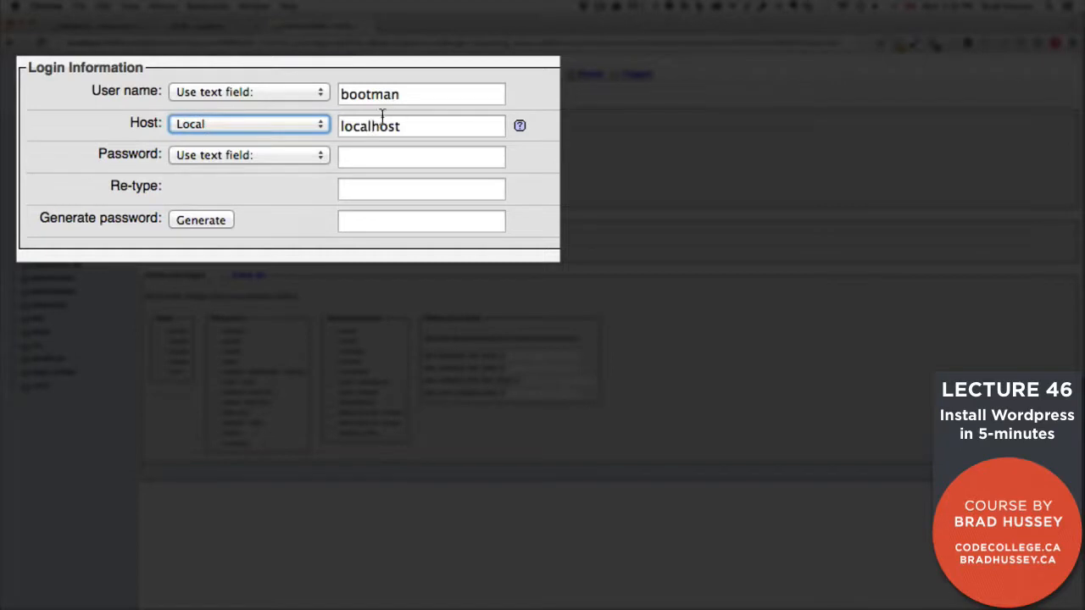
- Generate a password for the new database user and copy it to the clipboard
left_click(201, 221)
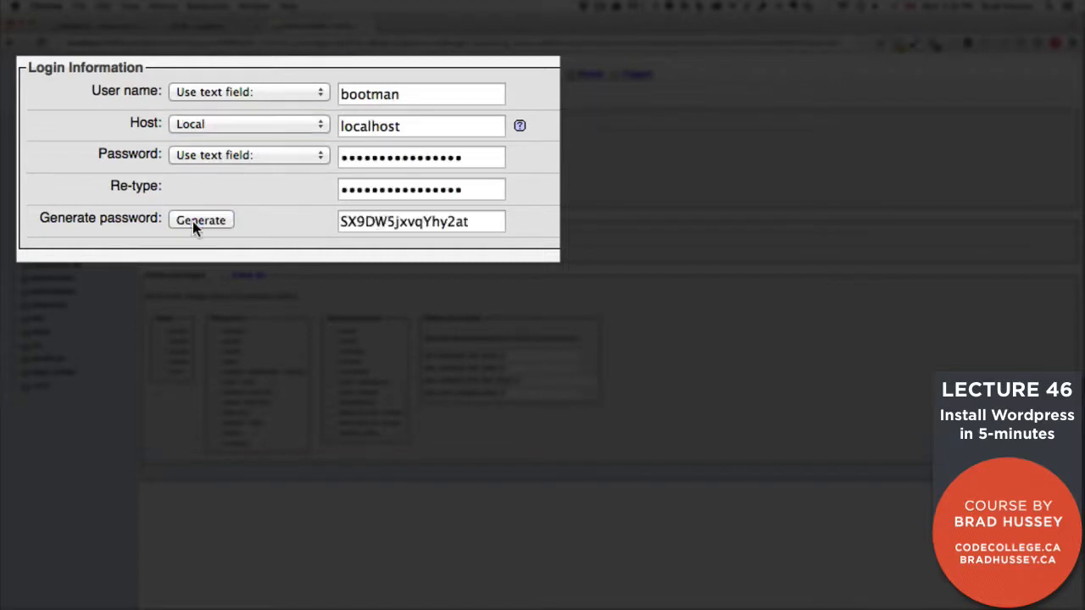
double_click(399, 222)
key("super+c")
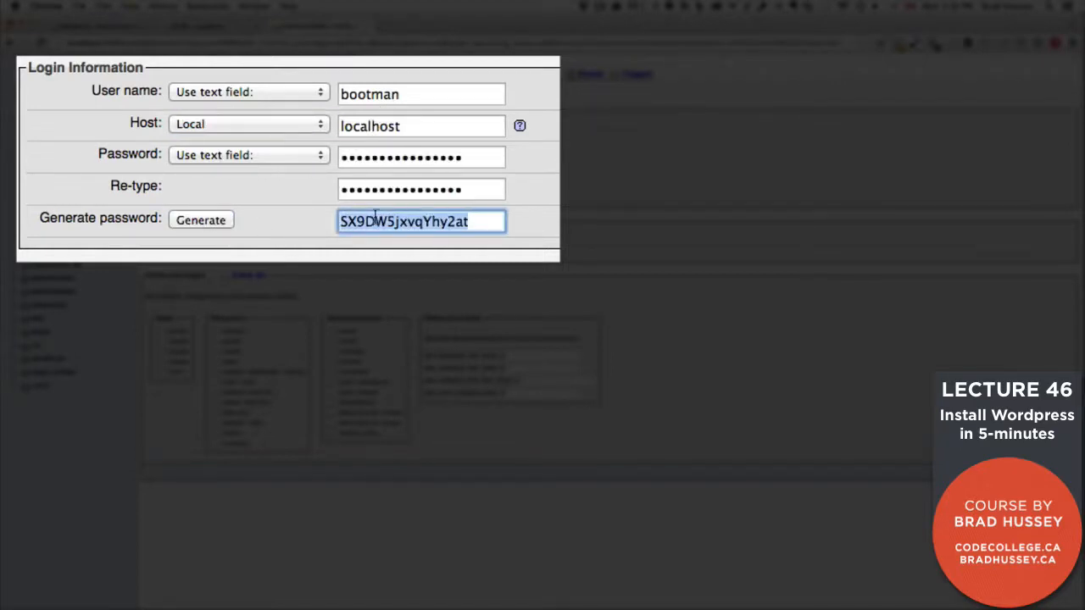
- Create the bootman user with all privileges on the bootstrap2wordpress database, declining to save the login in the password manager
left_click(483, 250)
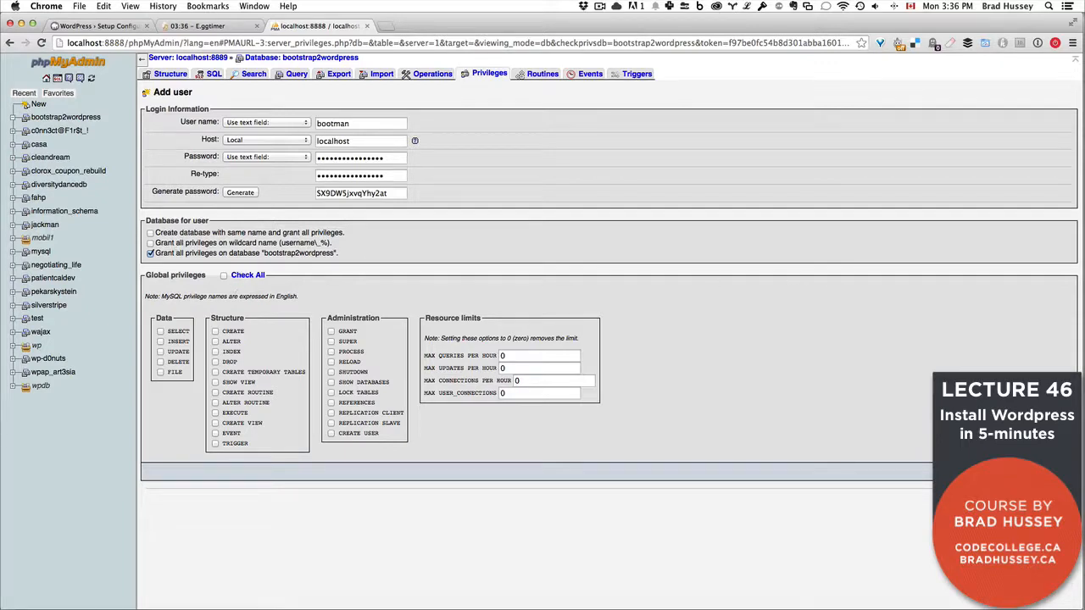
left_click(1065, 472)
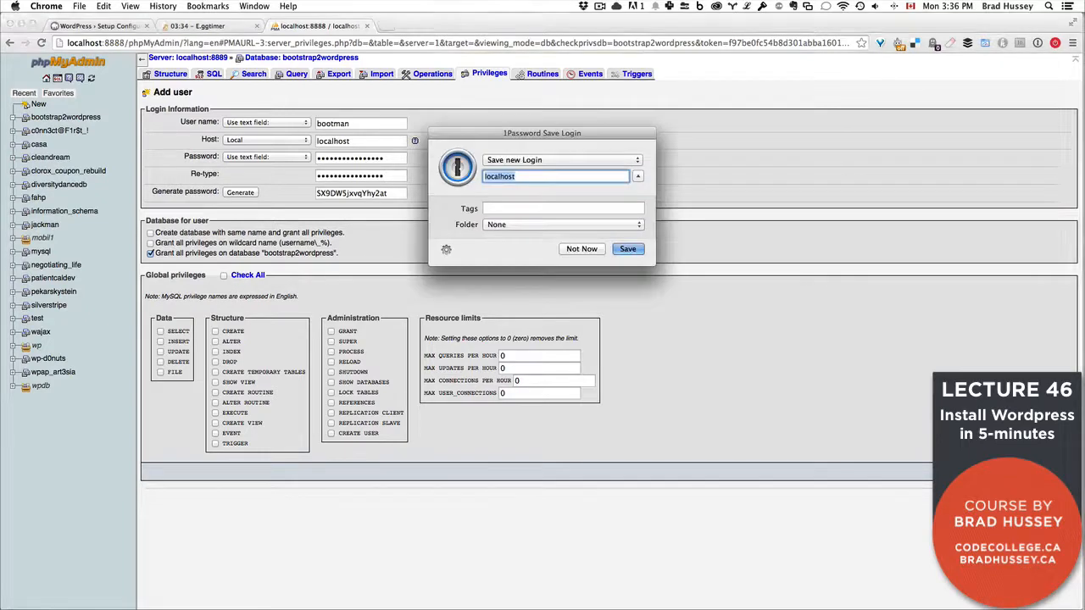
left_click(573, 251)
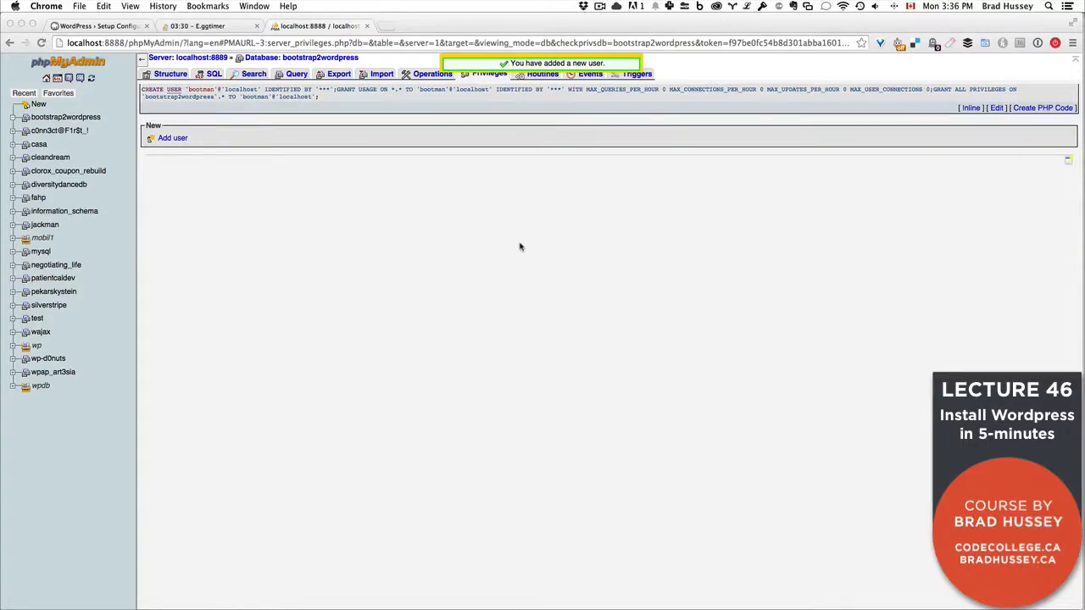
- Switch to Coda, close the open document, and make the desktop's b2w folder the root of the file browser
key("super+Tab")
key("super+Tab")
key("super+Tab")
key("super+Tab")
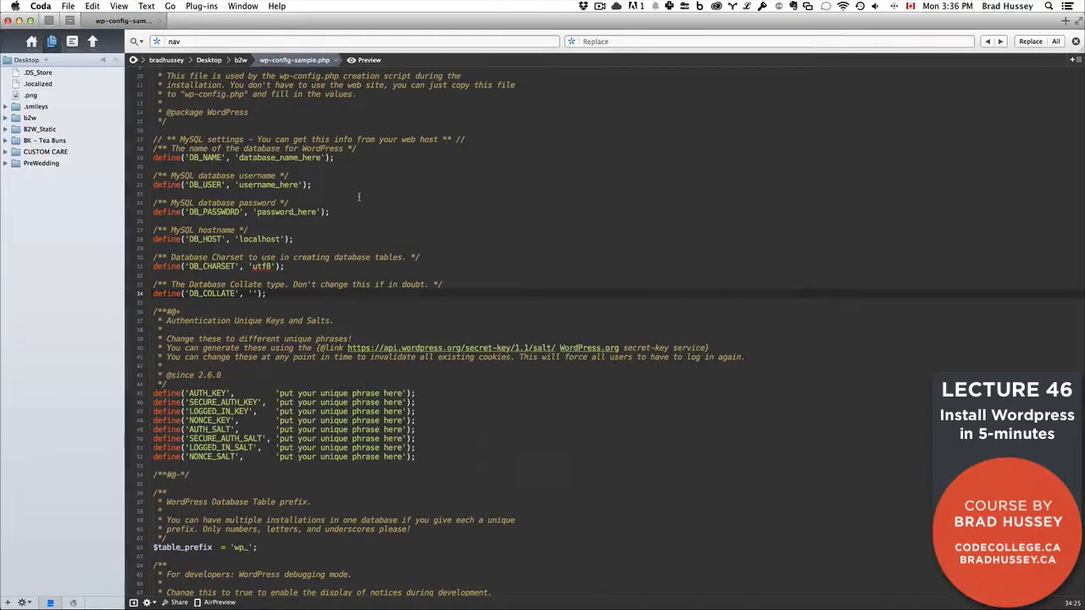
left_click(354, 195)
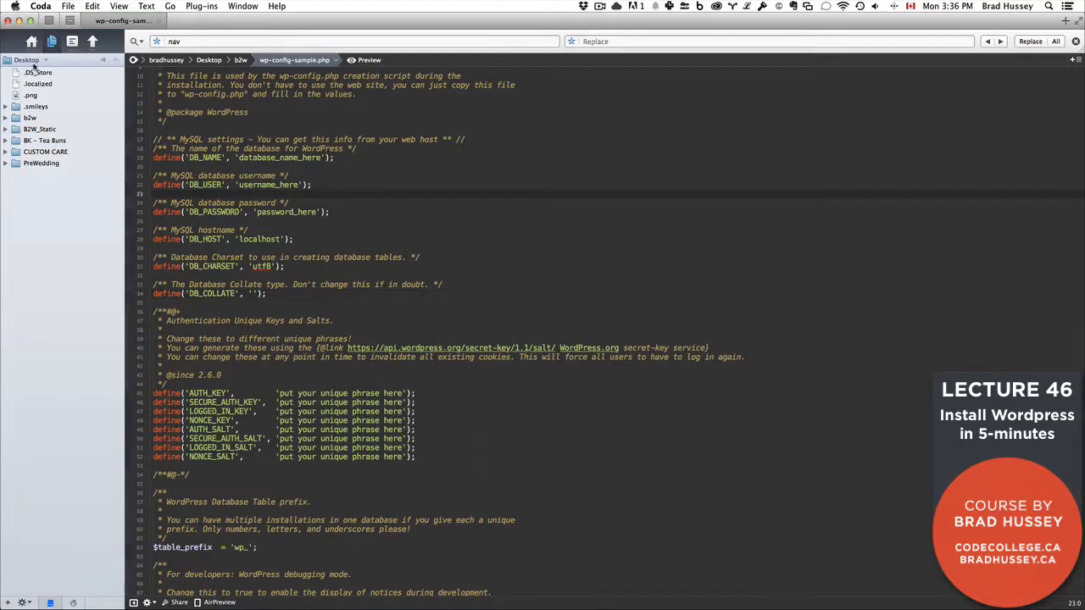
left_click(88, 20)
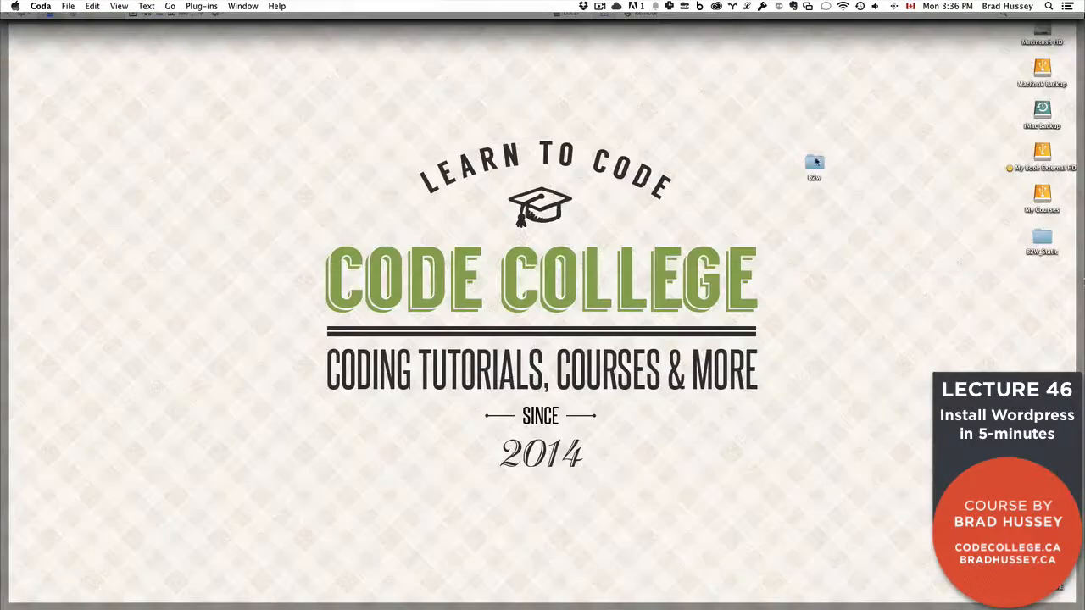
left_click_drag(815, 161, 40, 63)
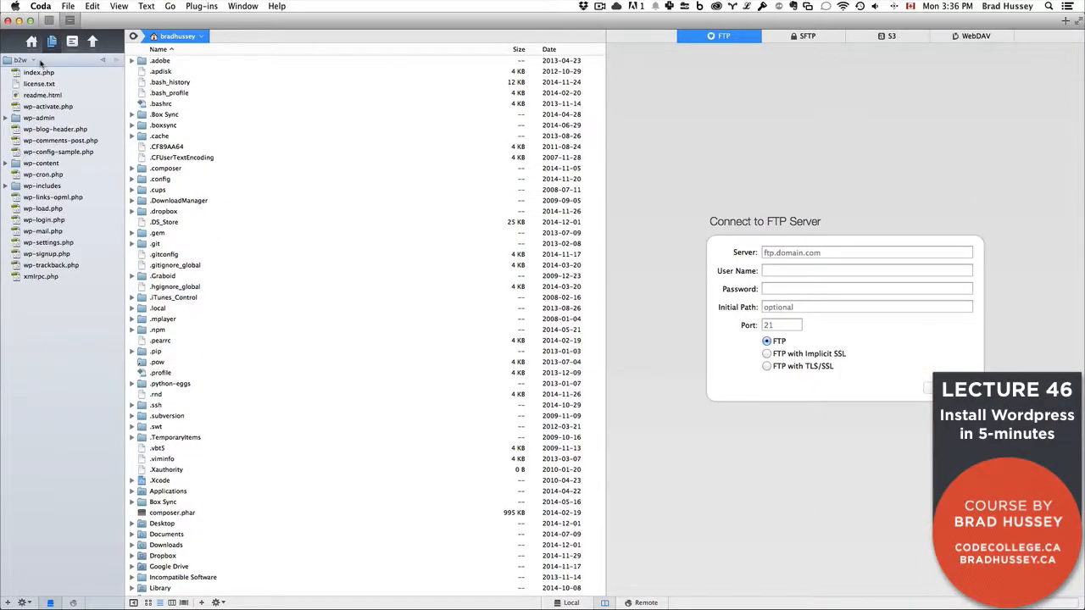
- Open wp-config-sample.php and set DB_NAME to bootstrap2wordpress
left_click(56, 152)
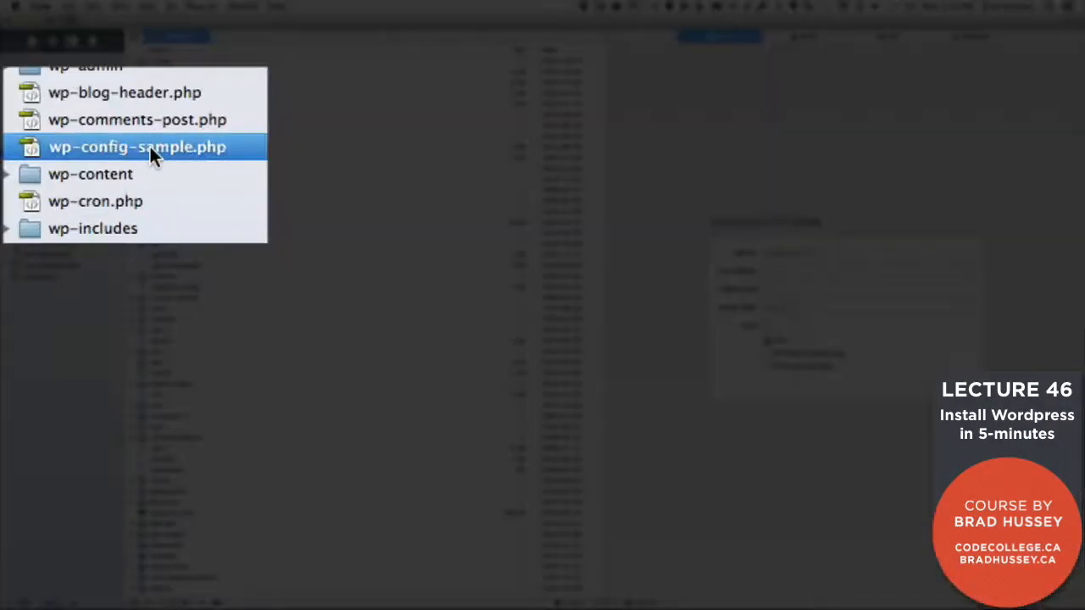
double_click(149, 146)
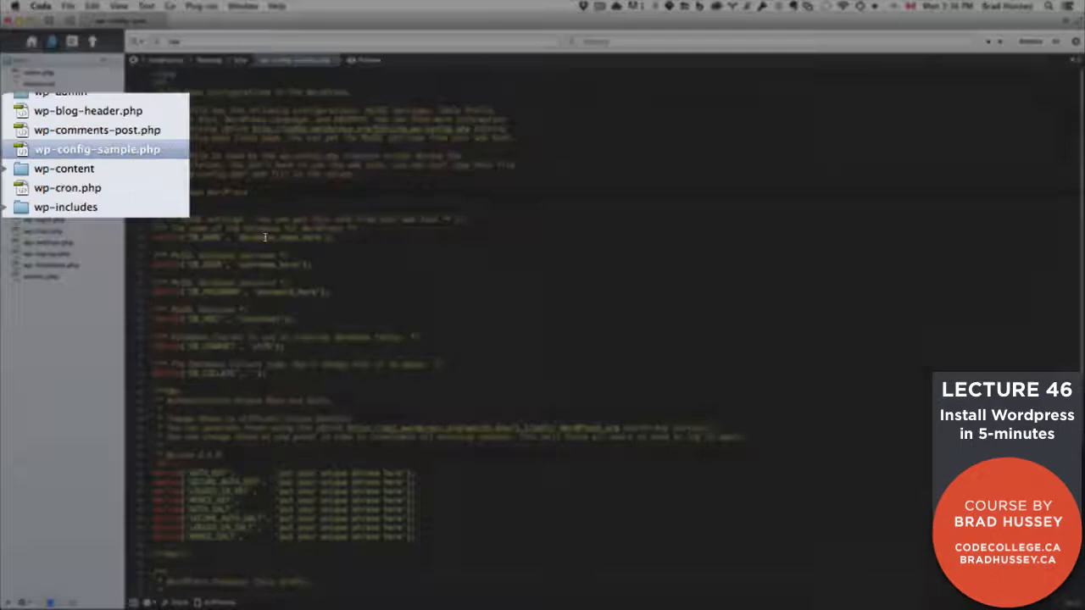
double_click(264, 238)
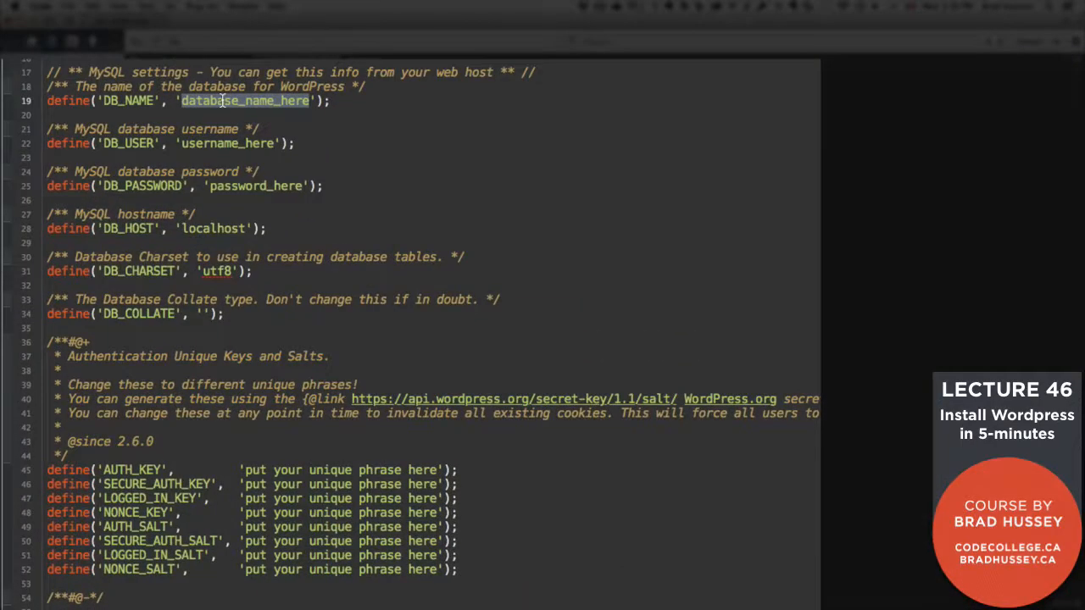
type("bootstrap2wordp")
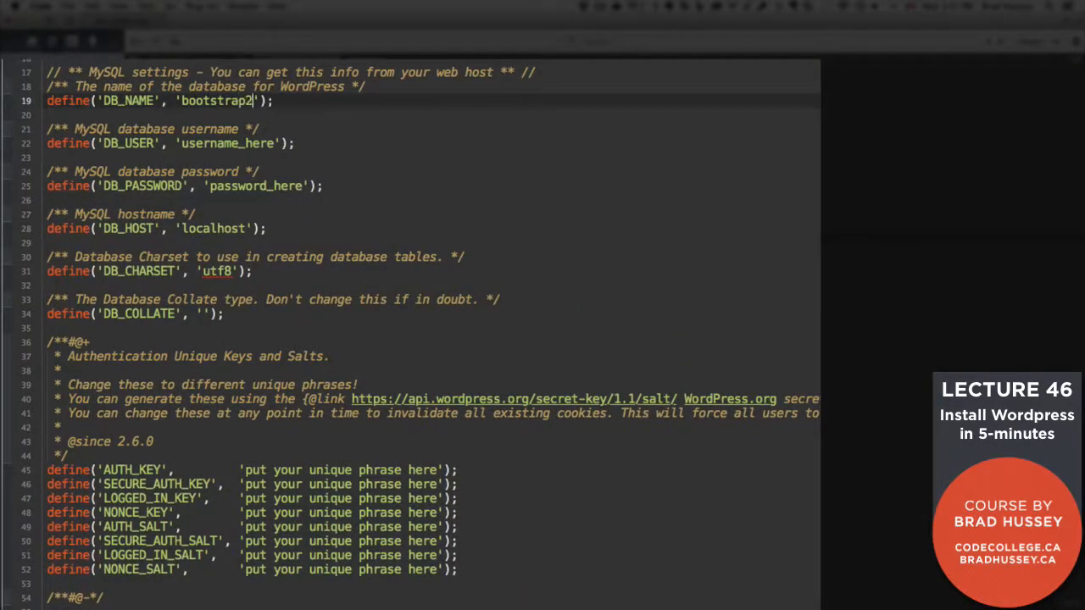
type("ress")
- Set DB_USER to bootman and paste the copied database password as the DB_PASSWORD value
double_click(239, 144)
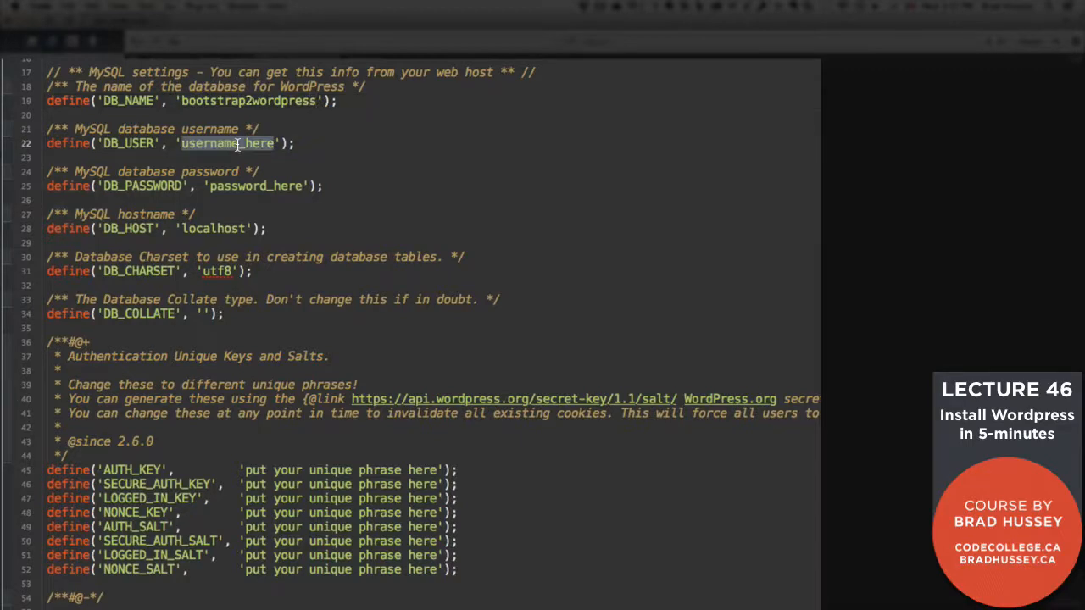
type("bootman")
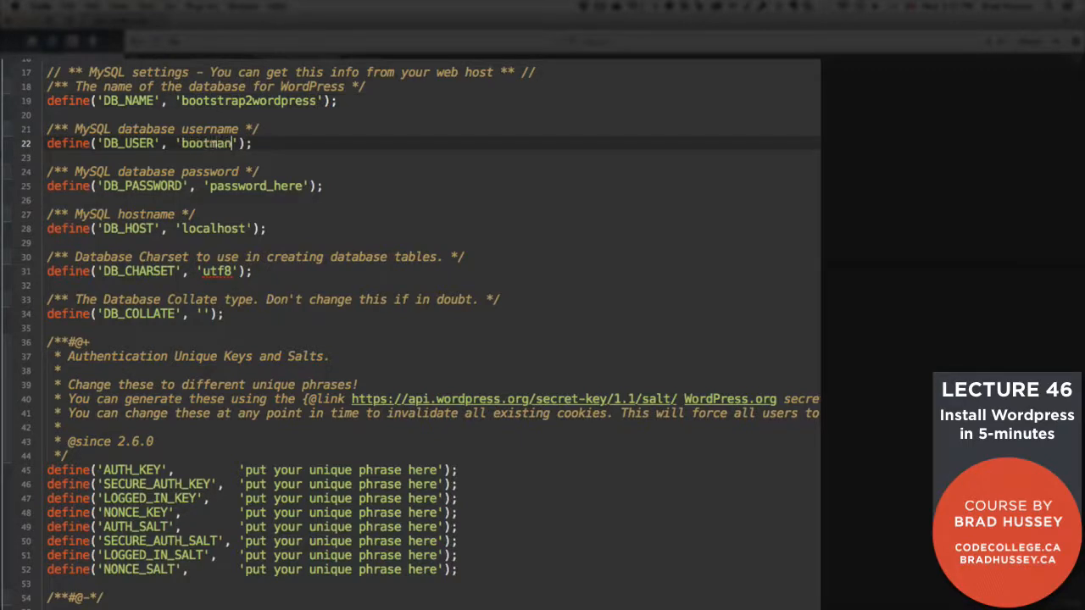
double_click(252, 186)
key("super+v")
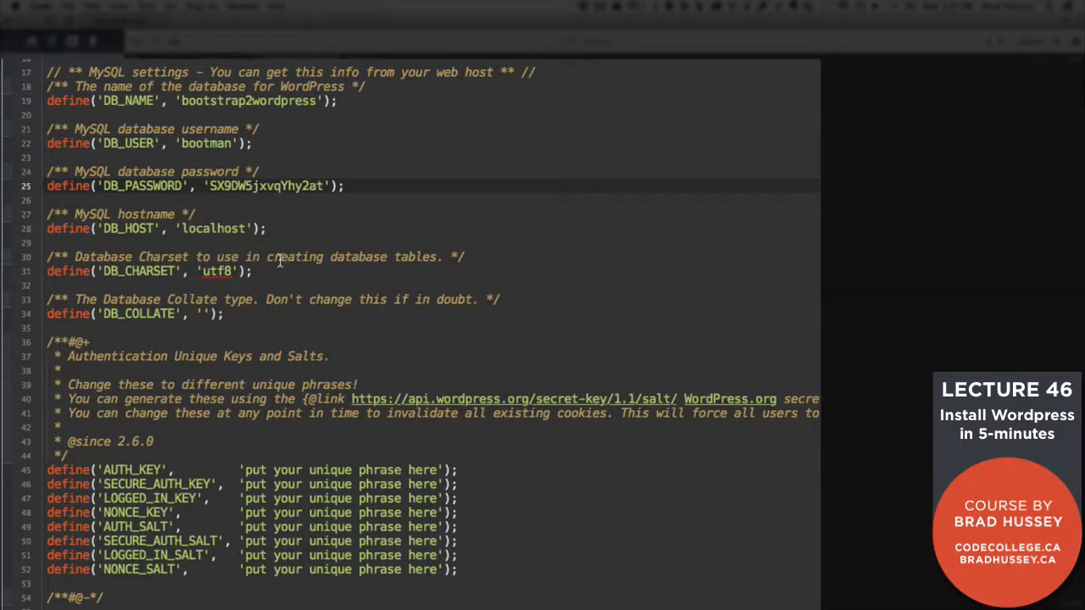
- Copy the secret-key service URL from the config comments and open it in a new Chrome tab
scroll(307, 325, "down", 1)
scroll(308, 324, "down", 5)
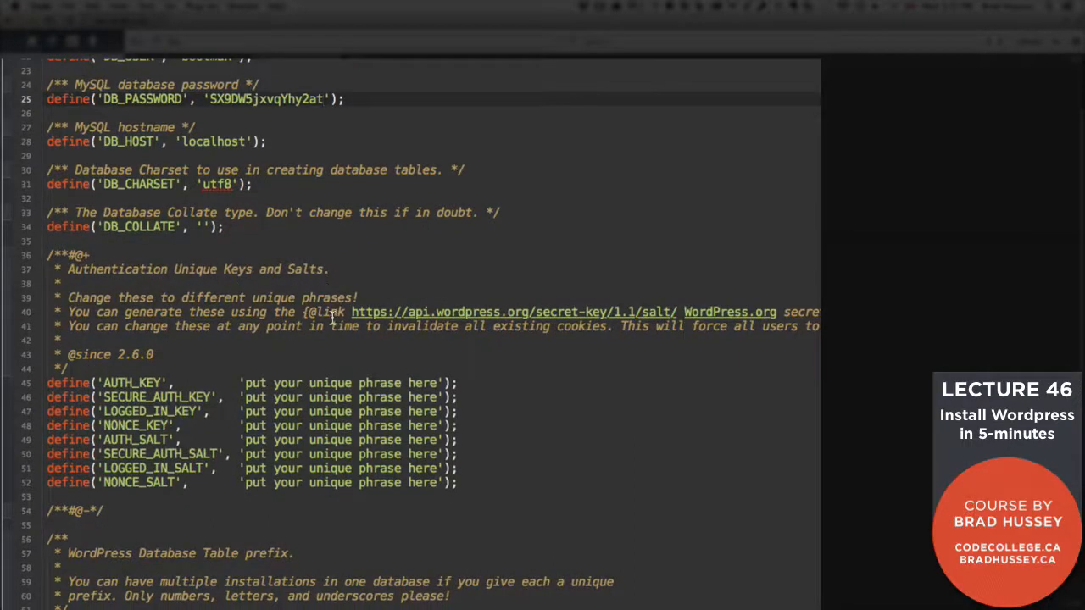
left_click_drag(351, 312, 693, 313)
key("super+c")
left_click(681, 313)
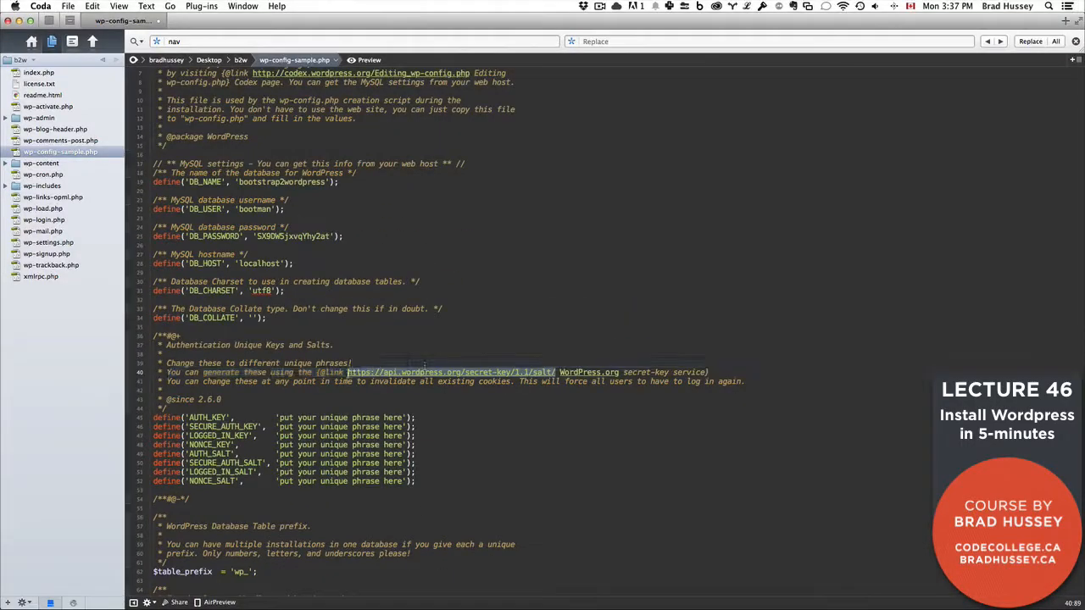
key("super+Tab")
key("super+t")
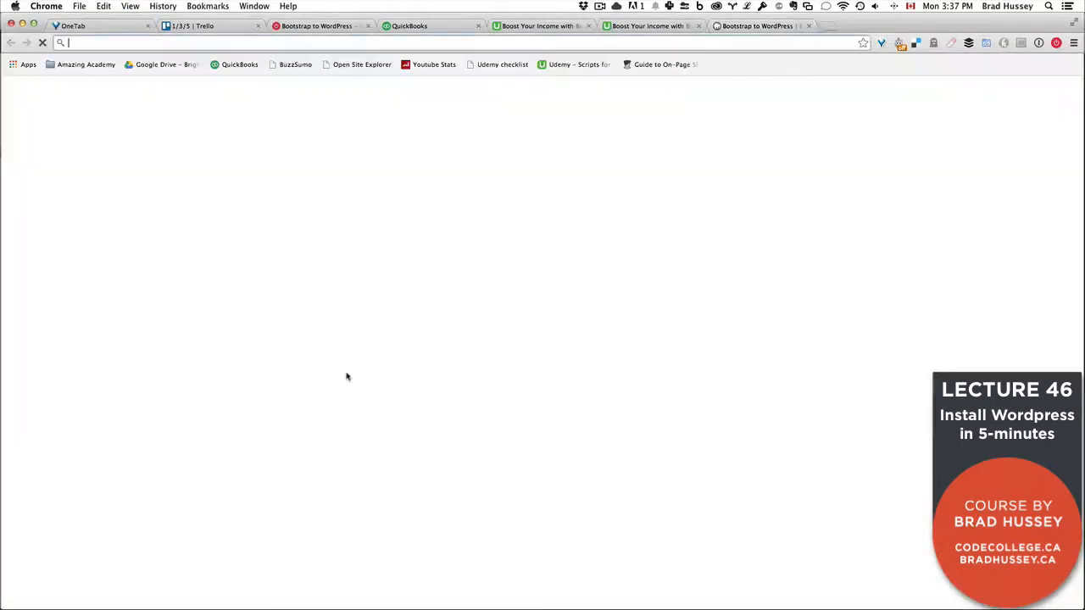
key("super+v")
key("Return")
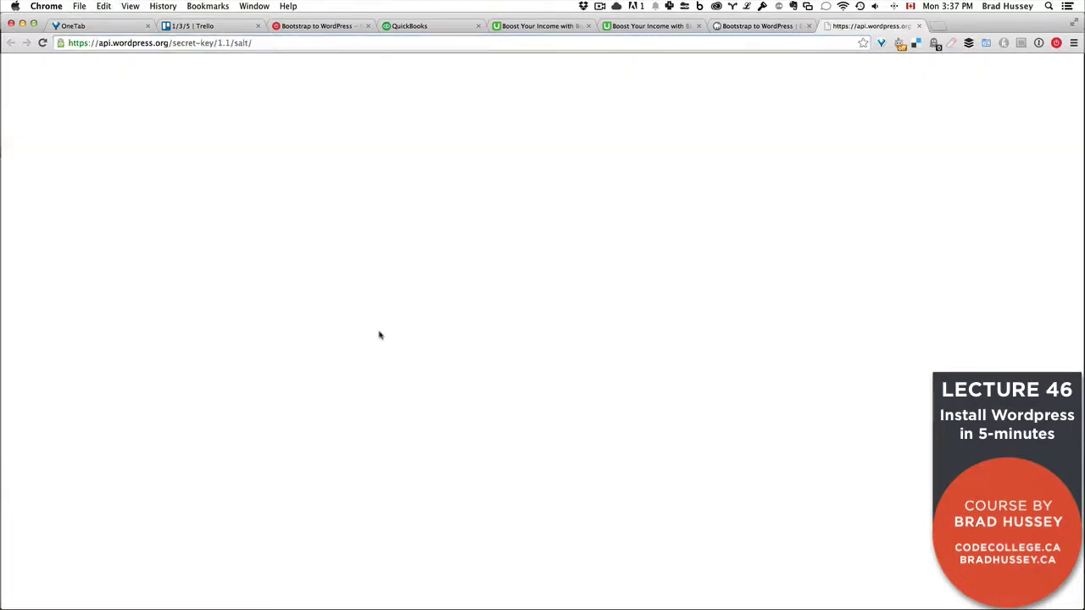
- Copy all the generated authentication keys and salts, and paste them over the eight placeholder define lines in Coda
key("super+a")
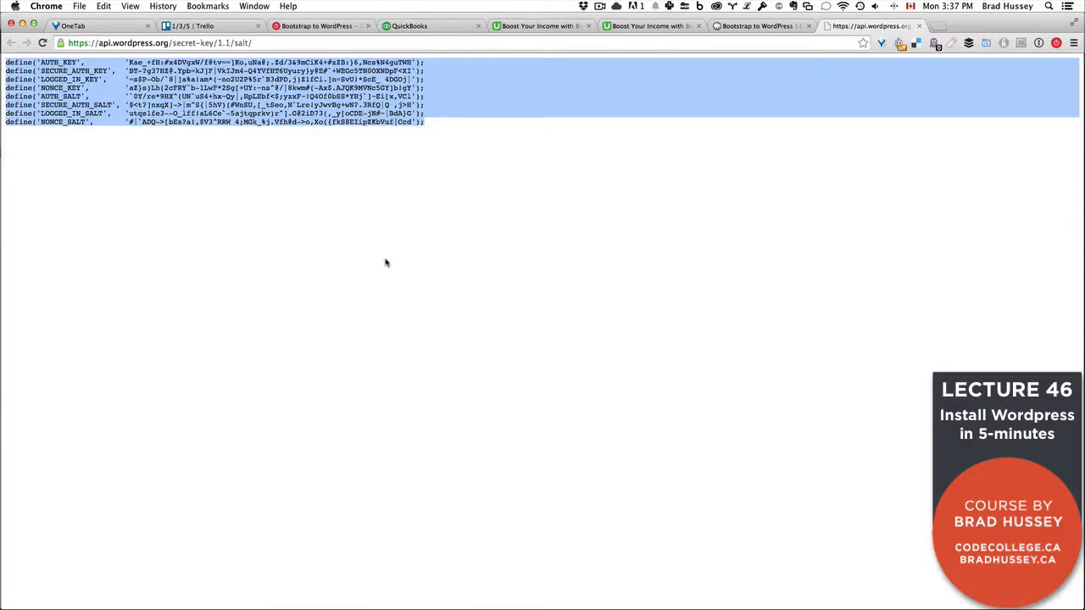
key("super+Tab")
left_click_drag(415, 482, 153, 417)
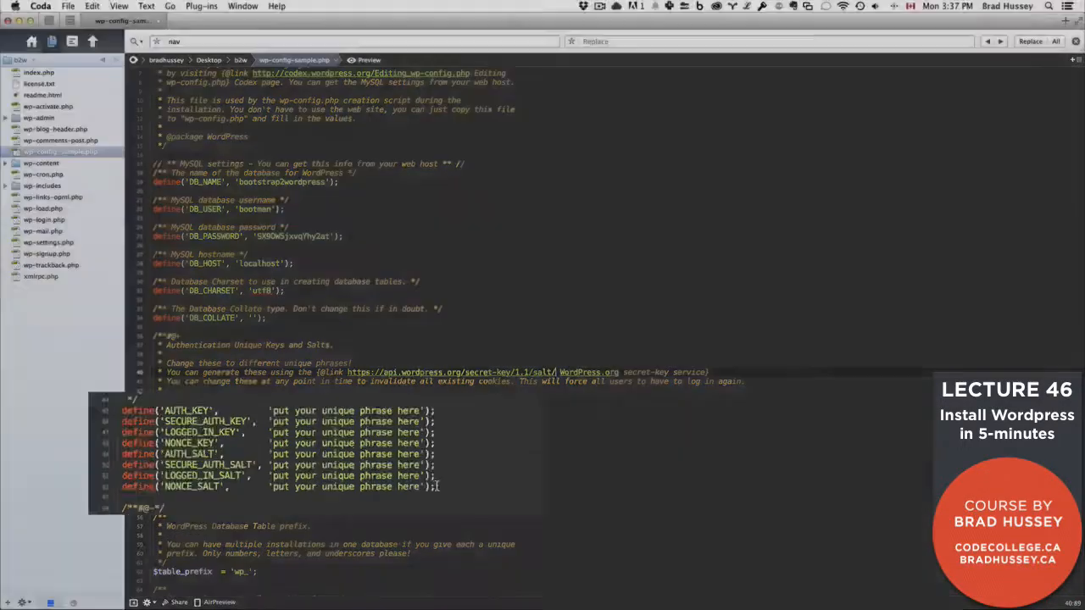
key("super+v")
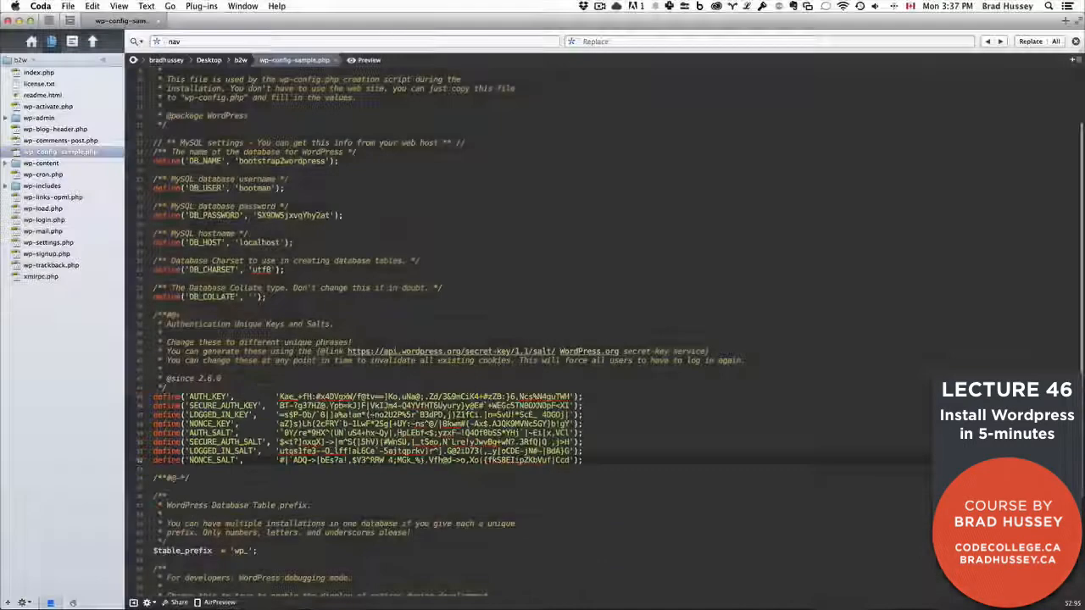
- Change the $table_prefix value in the config file to dbbs_
scroll(344, 421, "down", 5)
scroll(344, 421, "down", 3)
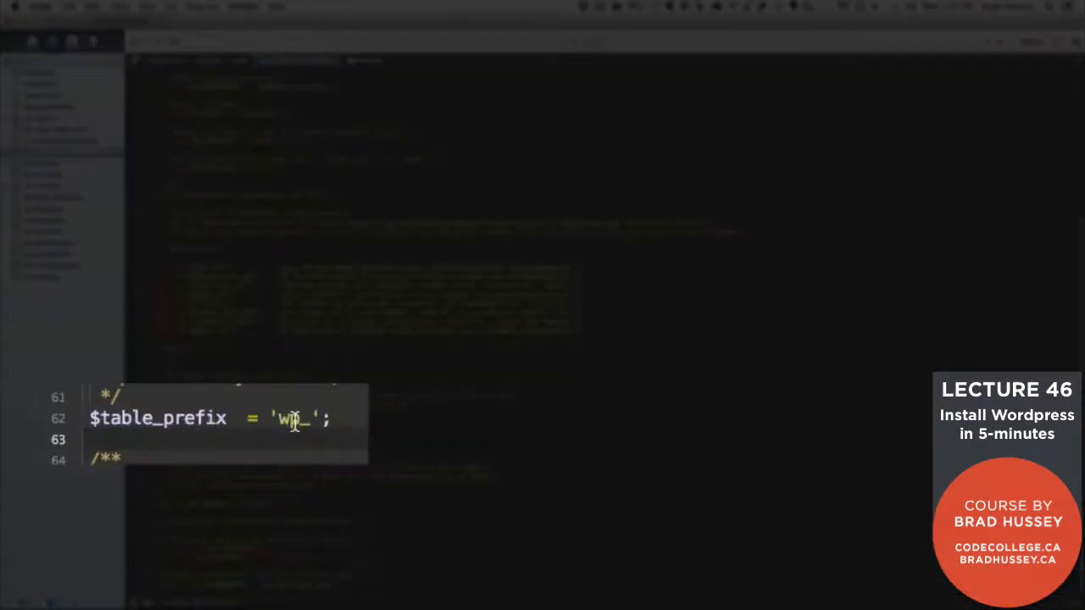
left_click(242, 421)
key("Right")
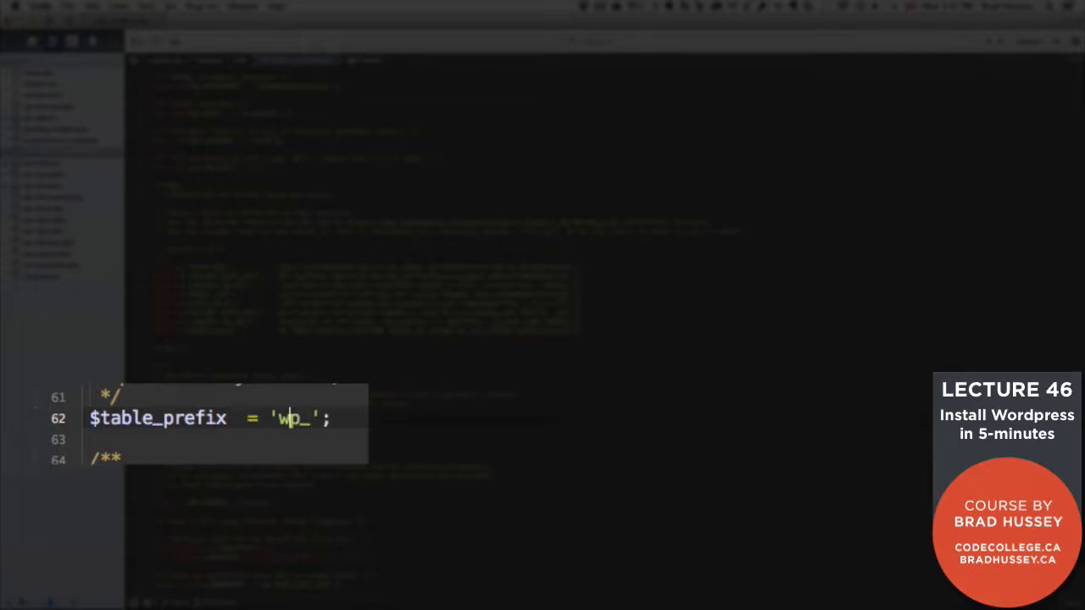
key("Left")
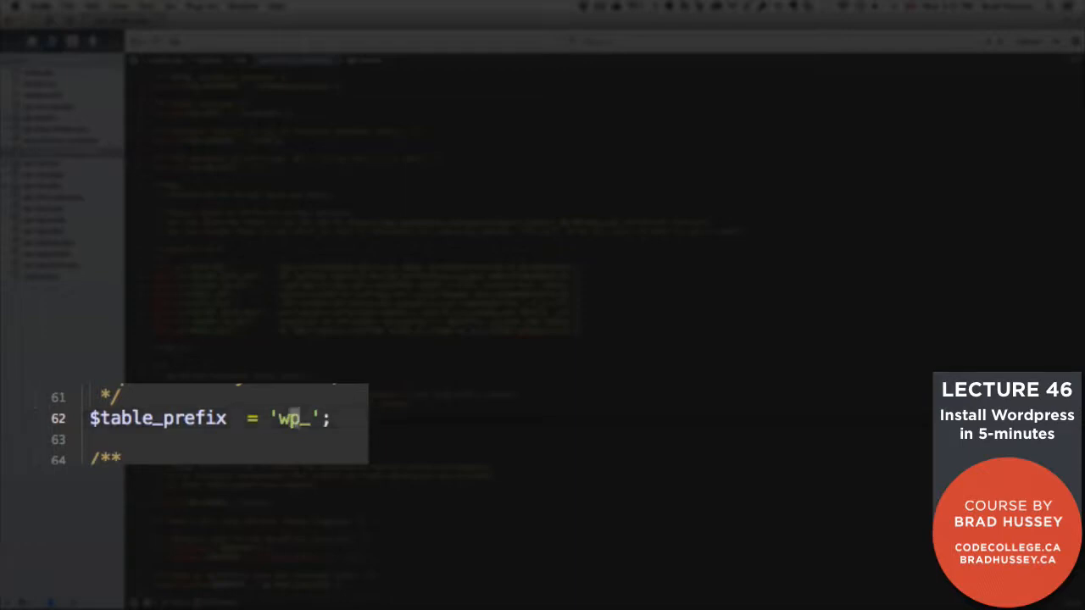
key("shift+Left")
key("shift+Left")
type("db")
type("ns")
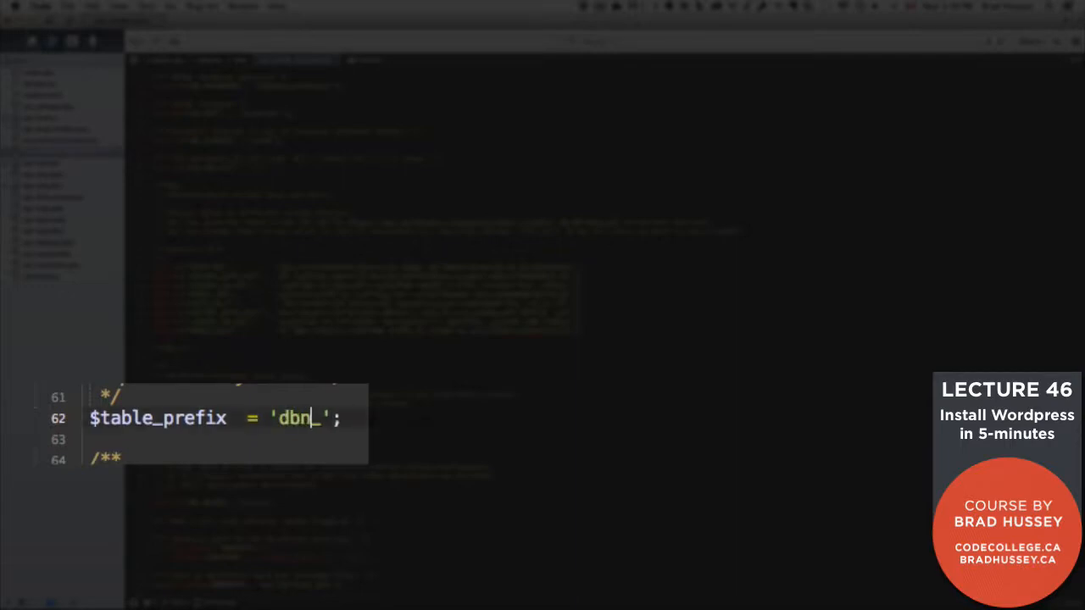
key("BackSpace")
key("BackSpace")
type("bs")
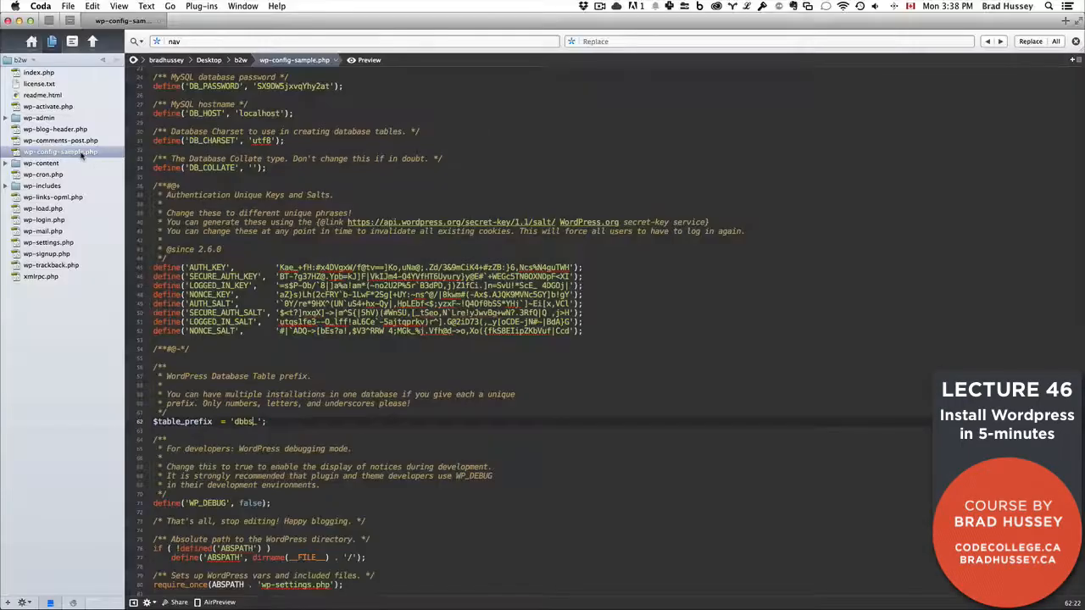
- Rename wp-config-sample.php to wp-config.php in the file browser
left_click(82, 154)
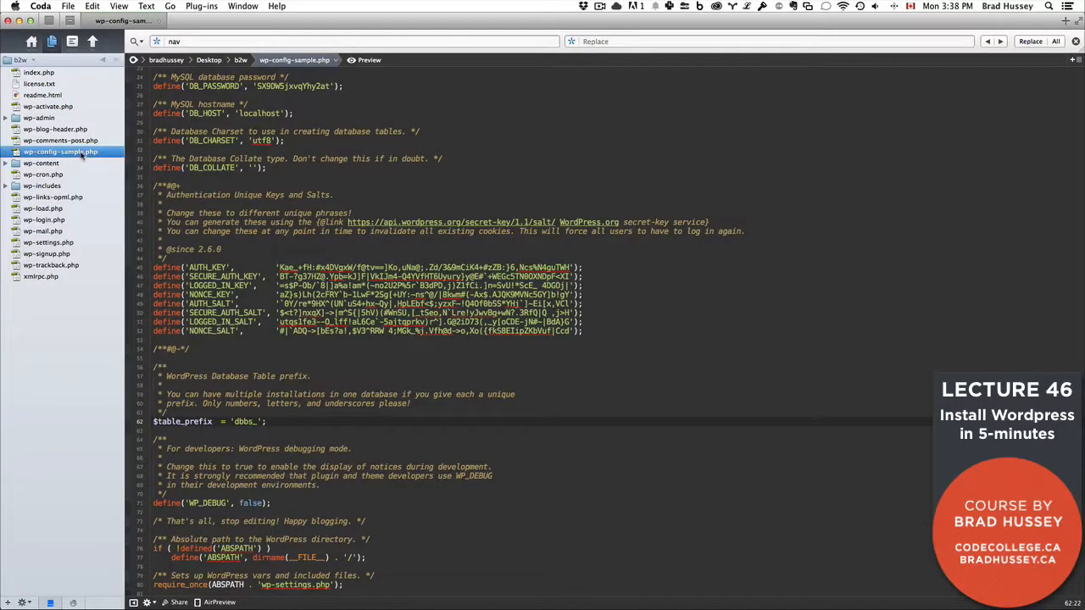
key("BackSpace")
key("BackSpace")
key("BackSpace")
key("BackSpace")
key("BackSpace")
key("BackSpace")
key("BackSpace")
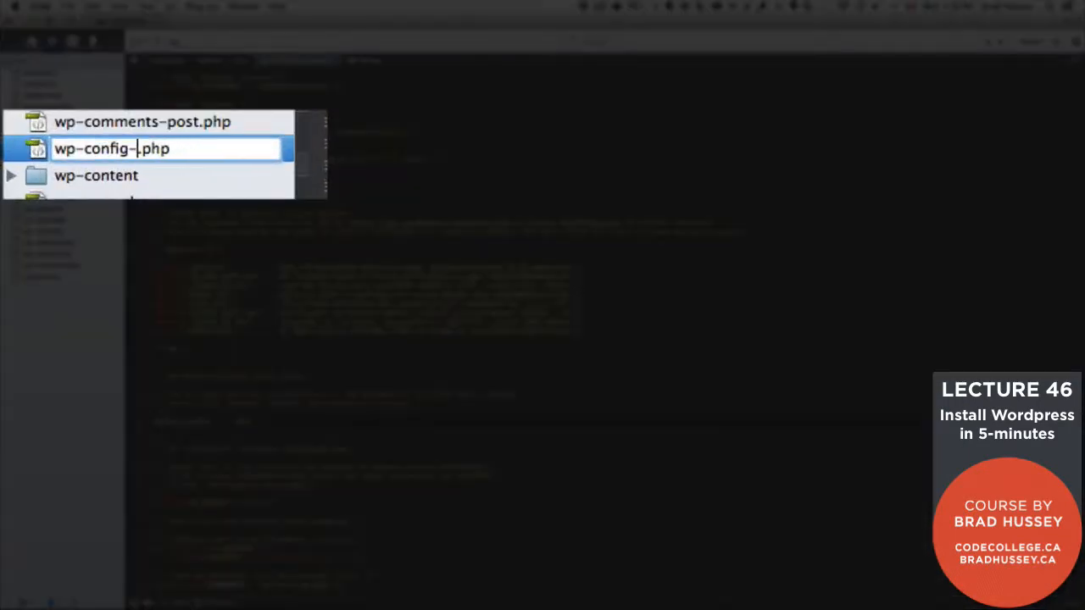
key("Return")
- Switch to Chrome, load localhost:8888 in the WordPress setup tab, and continue the installation in English (United States)
key("super+Tab")
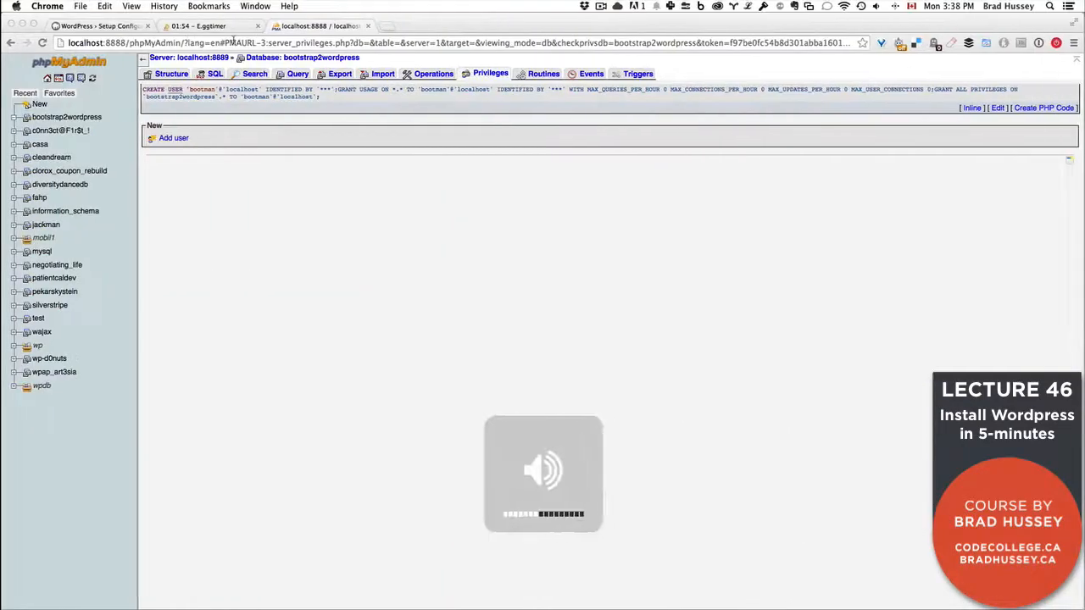
key("super+1")
key("super+l")
type(";")
key("BackSpace")
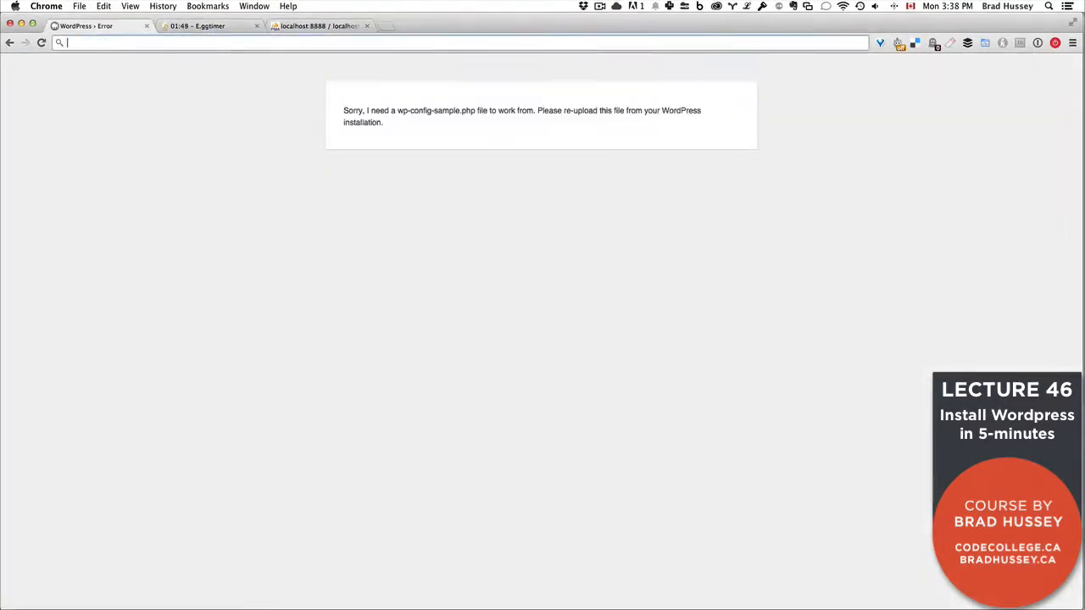
type("localhost:8888")
key("Return")
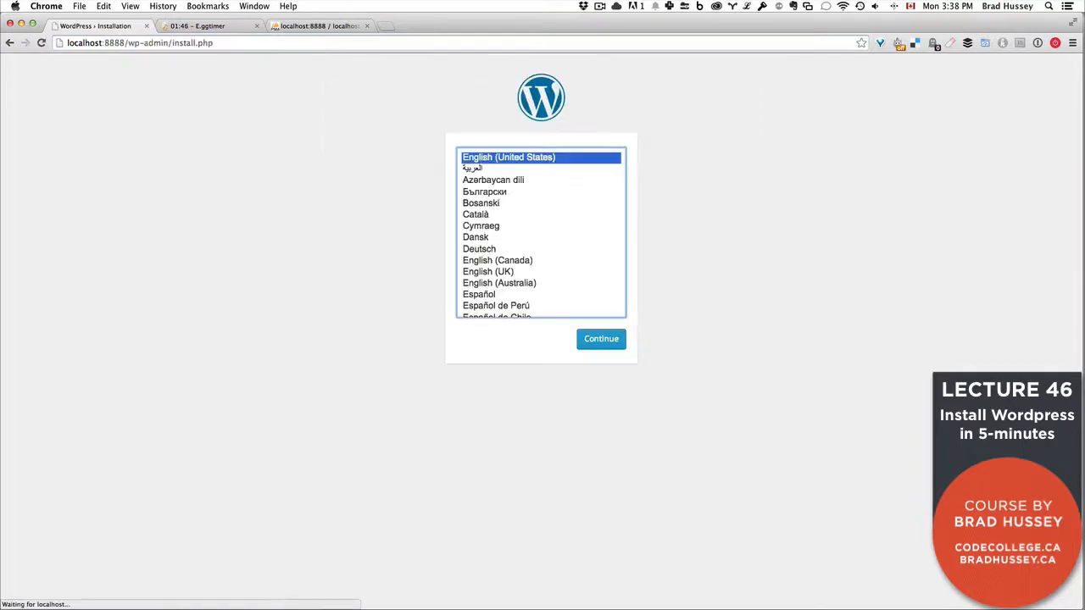
left_click(602, 339)
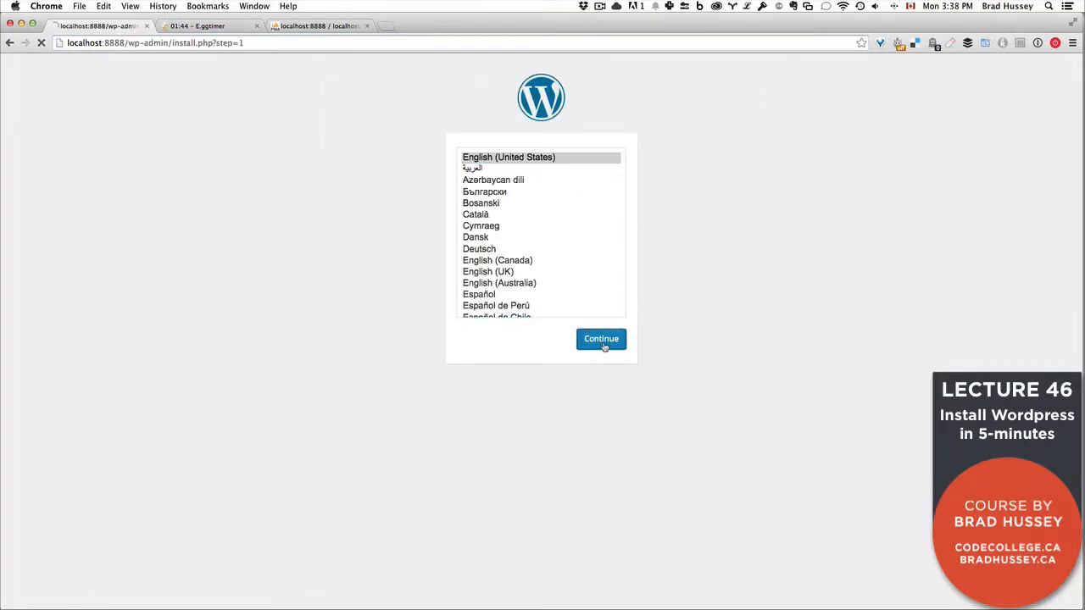
- Enter "Bootstrap to WordPress" as the site title in the installation form
scroll(770, 292, "down", 1)
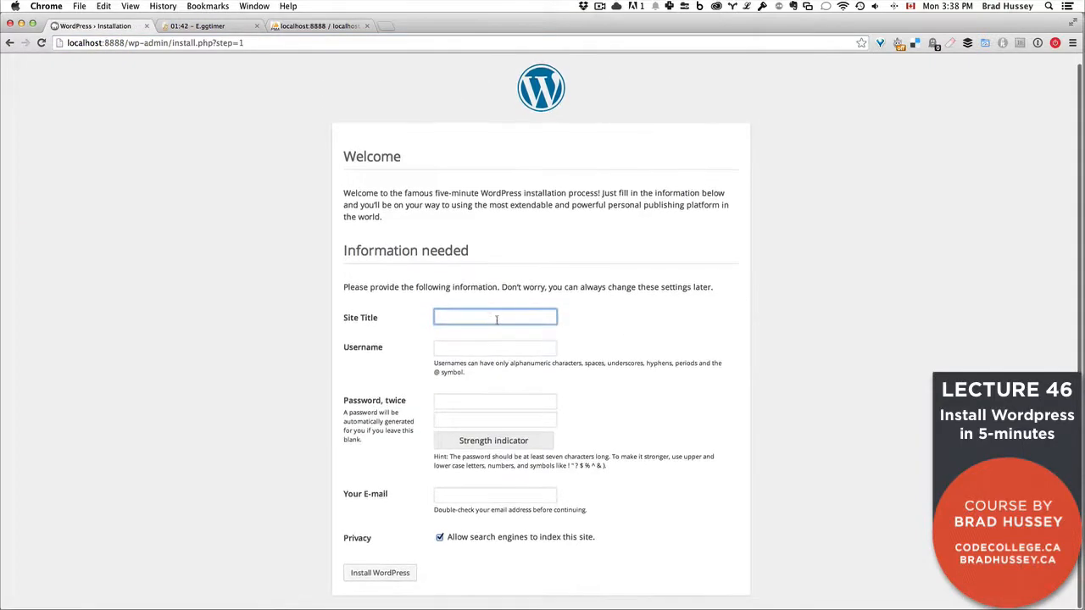
type("Bootstrap")
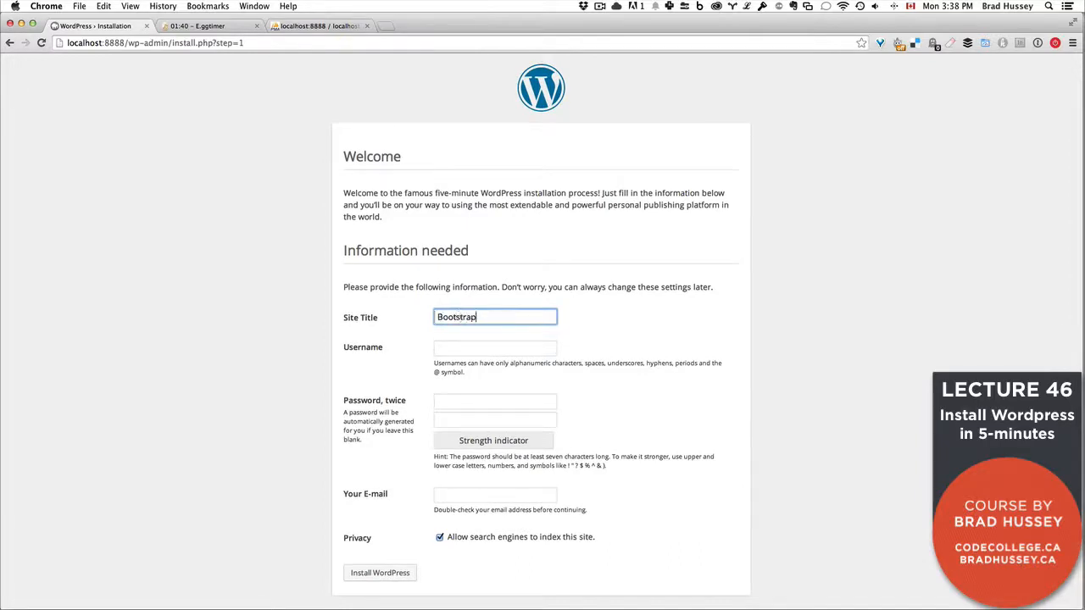
type(" to WordPress")
key("Tab")
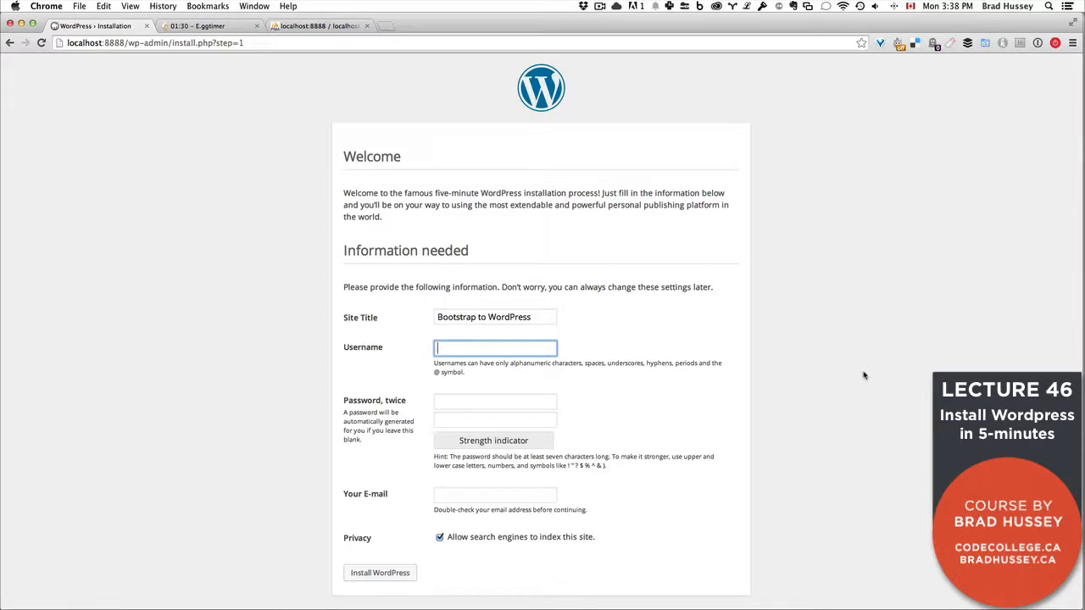
- Enter bootstrap_admin as the username, fill in the account password twice, and provide the contact e-mail in the installation form
type("bootstrap_admin")
key("Tab")
type("•••••••")
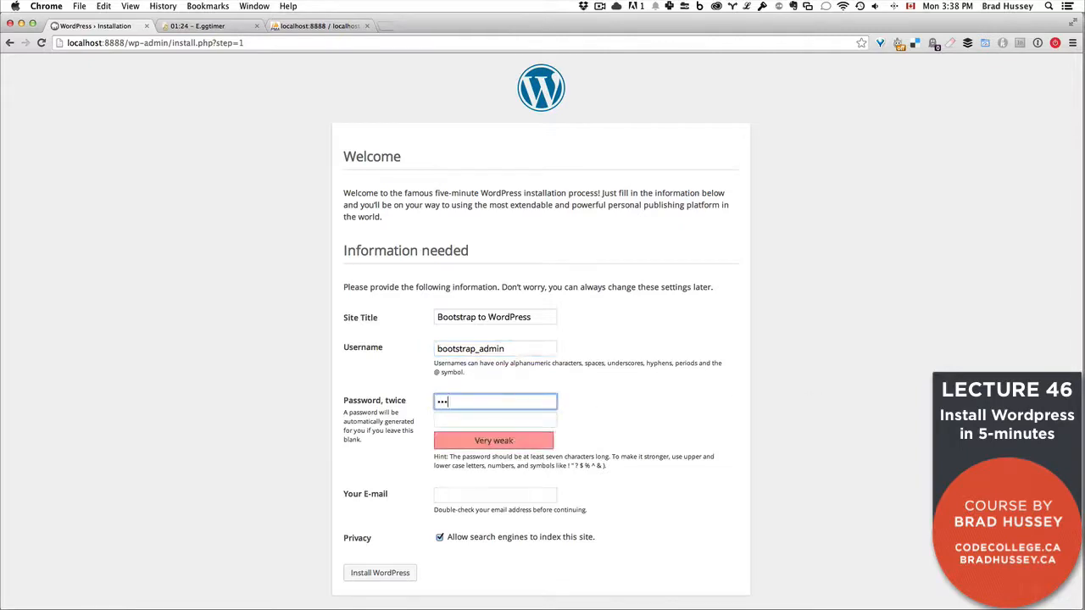
type("••••••••••••")
key("Tab")
type("•••••••••••")
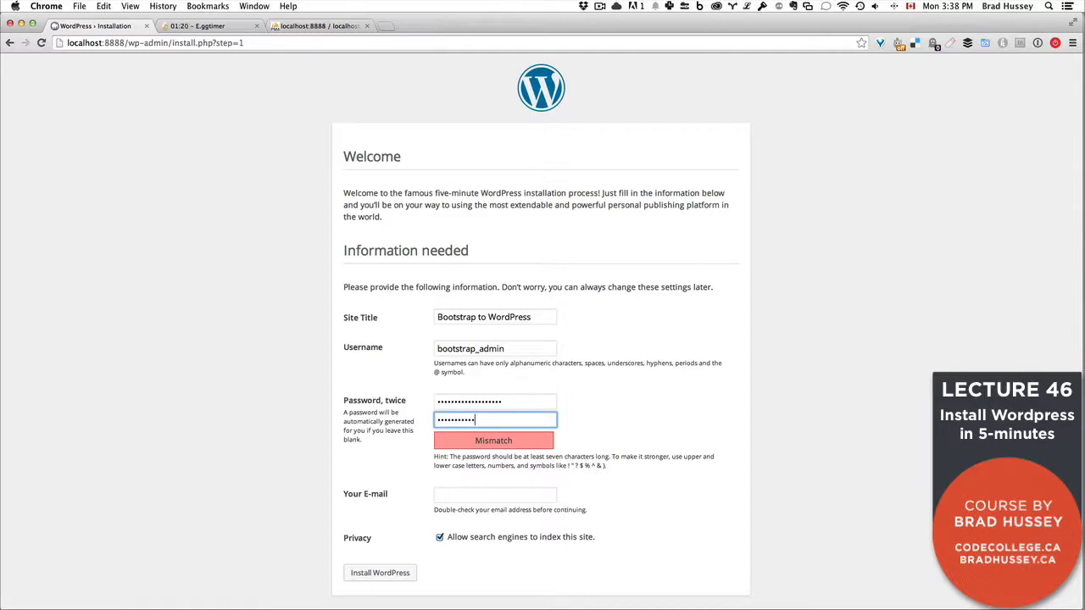
type("••••••••")
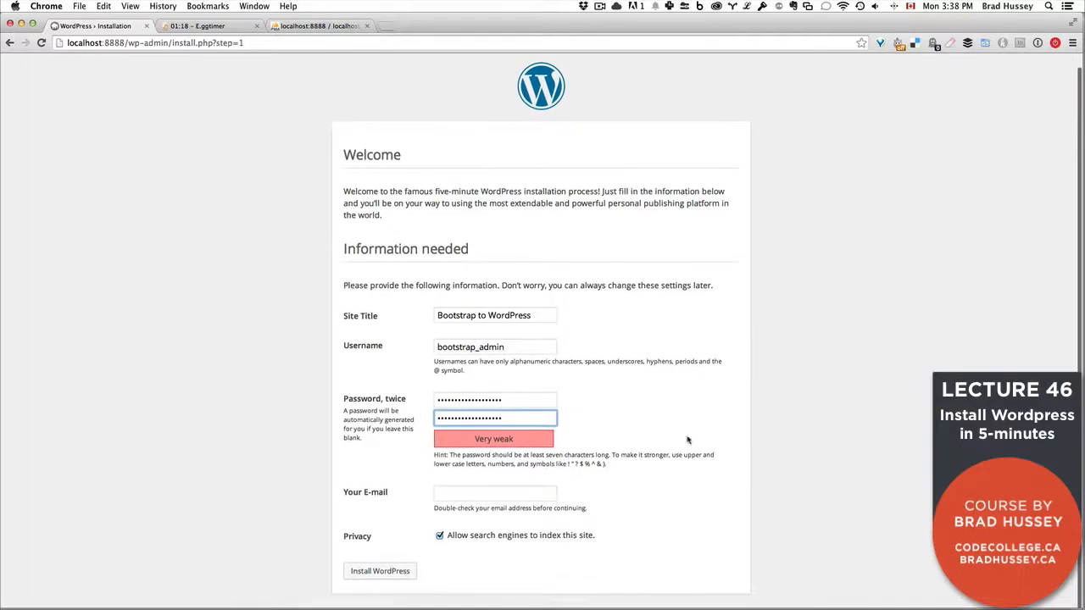
left_click(510, 439)
left_click(509, 498)
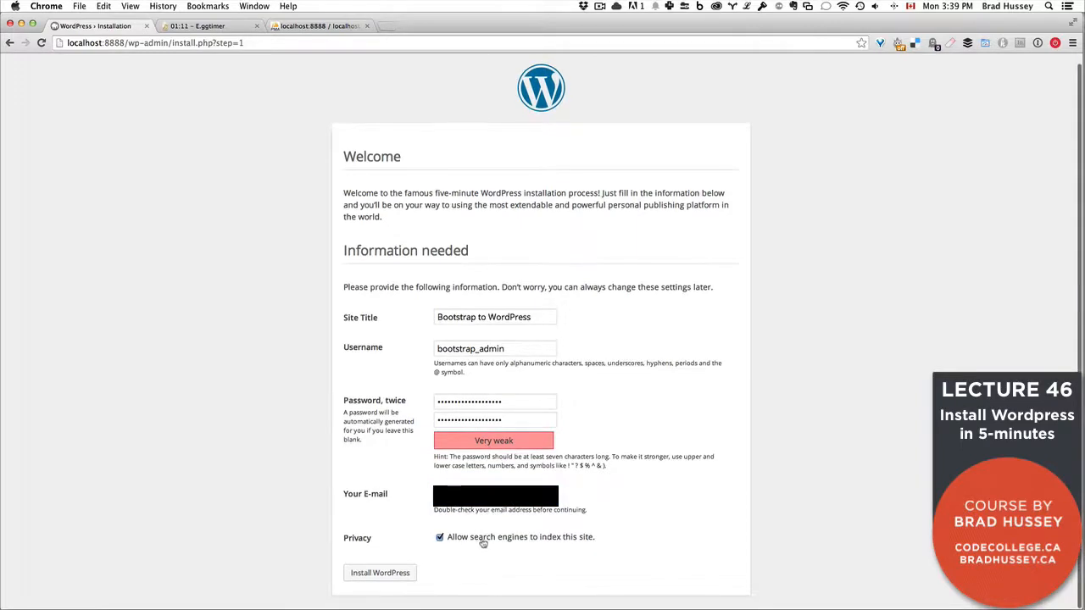
- Disallow search engines from indexing the site and install WordPress, declining to save the login in 1Password
left_click(484, 541)
left_click(390, 579)
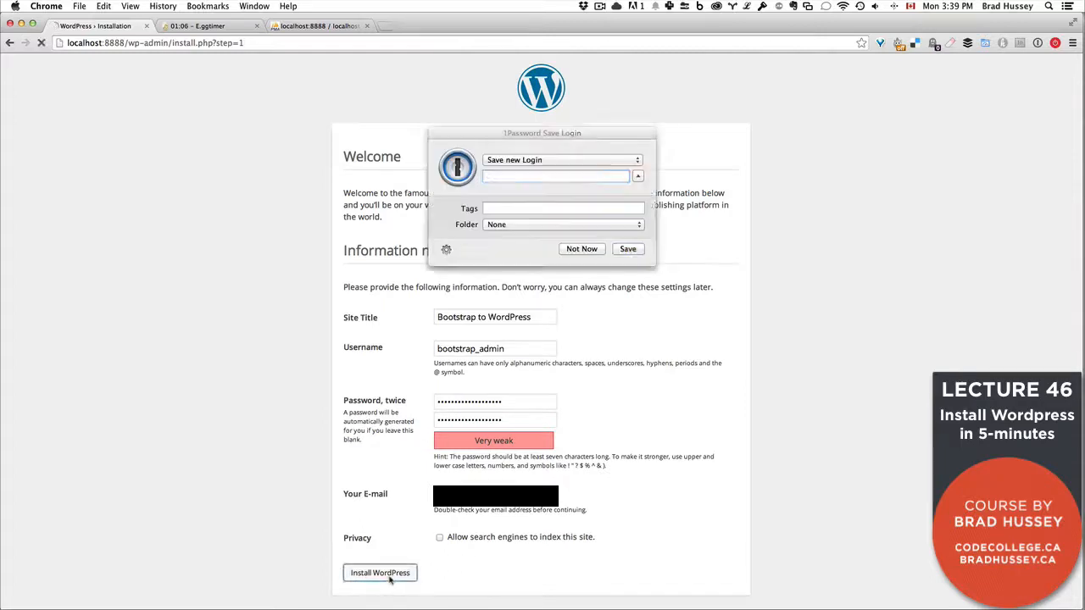
left_click(576, 251)
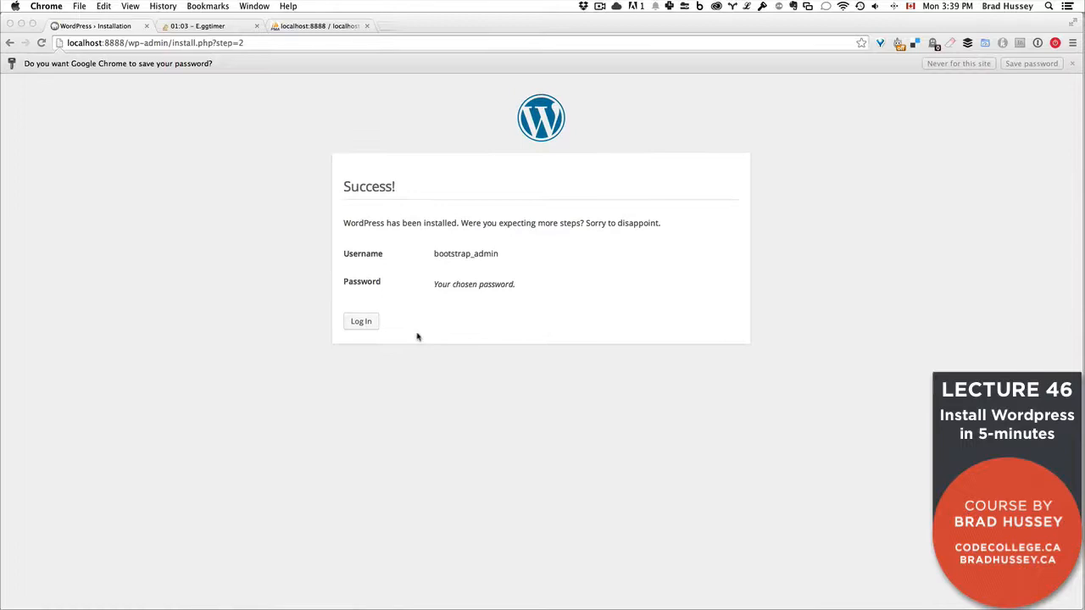
- Log in to the WordPress dashboard as bootstrap_admin with the account password, declining to save the login
left_click(363, 324)
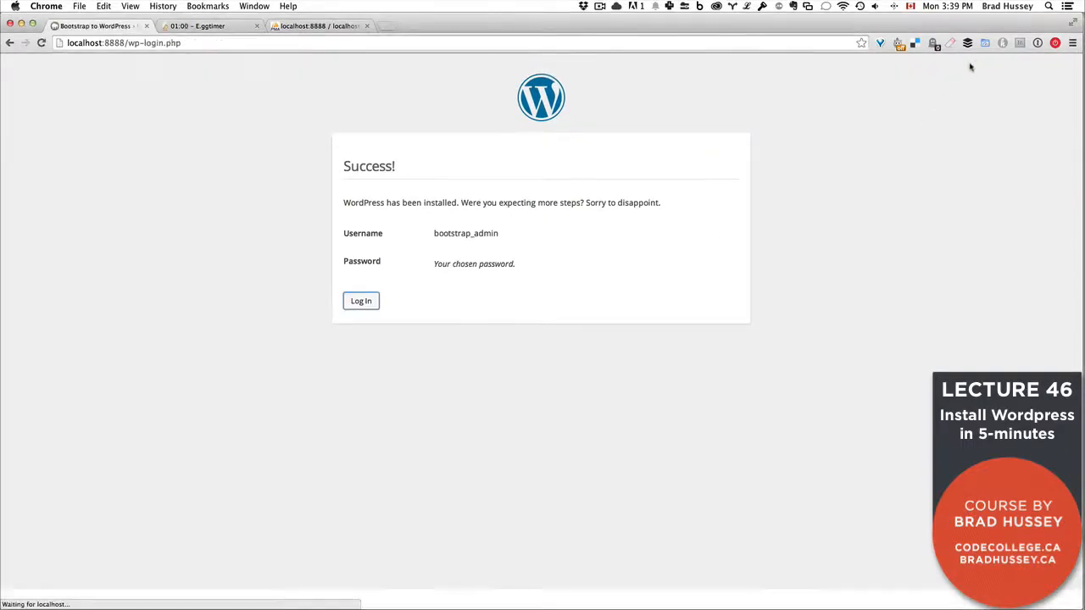
key("Down")
type("boo")
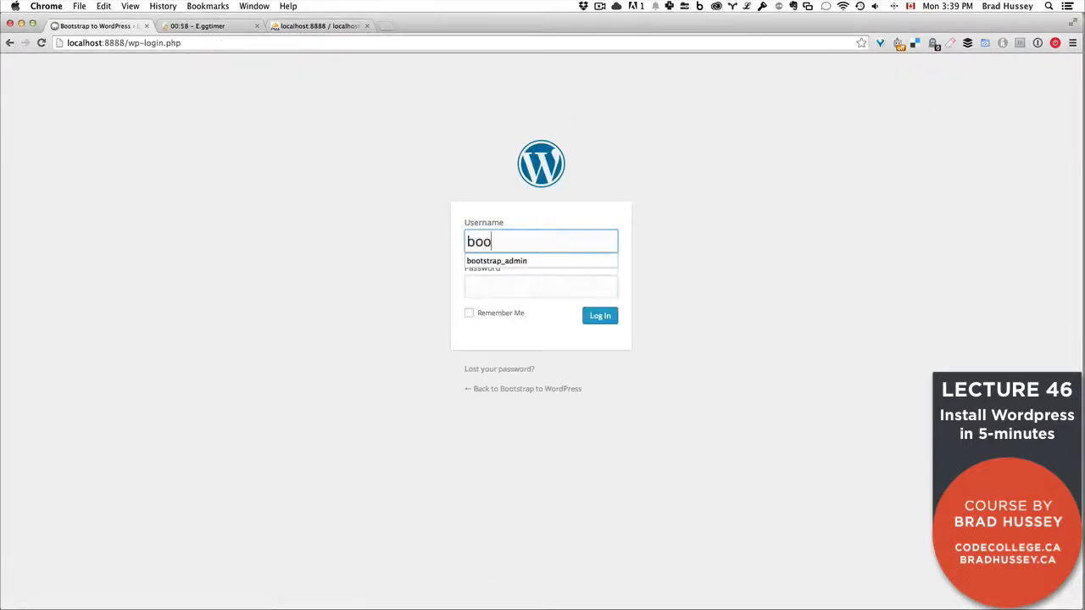
key("Down")
key("Tab")
type("******************")
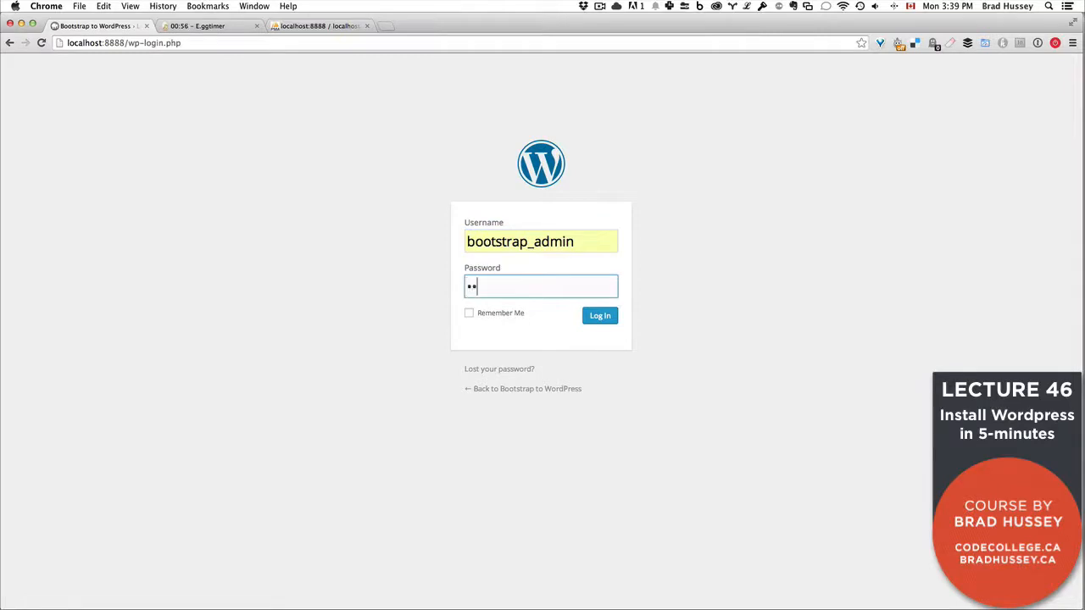
key("Return")
left_click(573, 251)
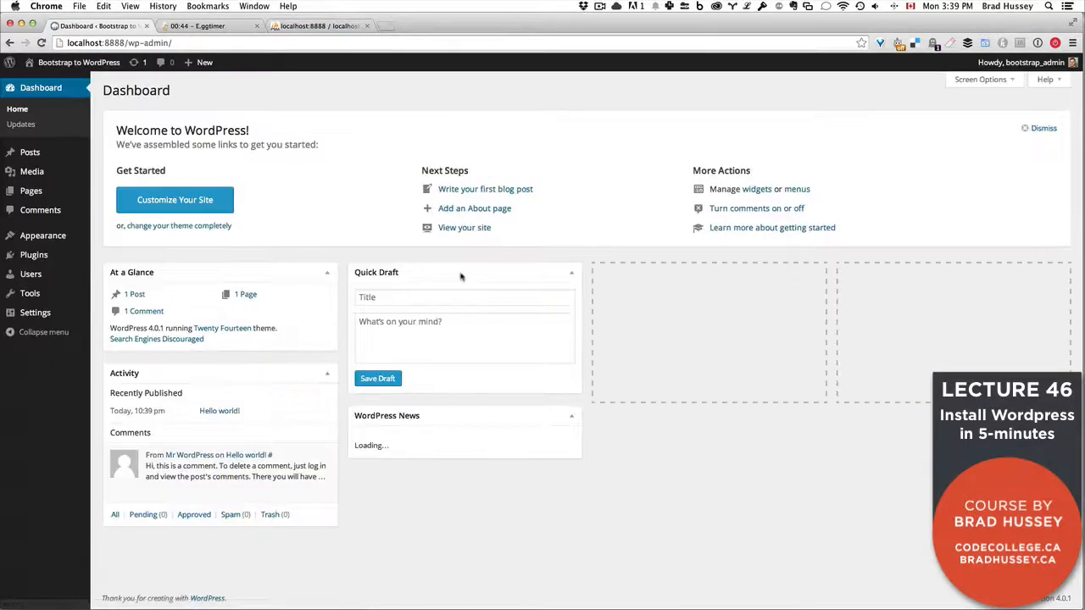
- View the new Bootstrap to WordPress site's front page and check the remaining time on the five-minute timer page
left_click(72, 62)
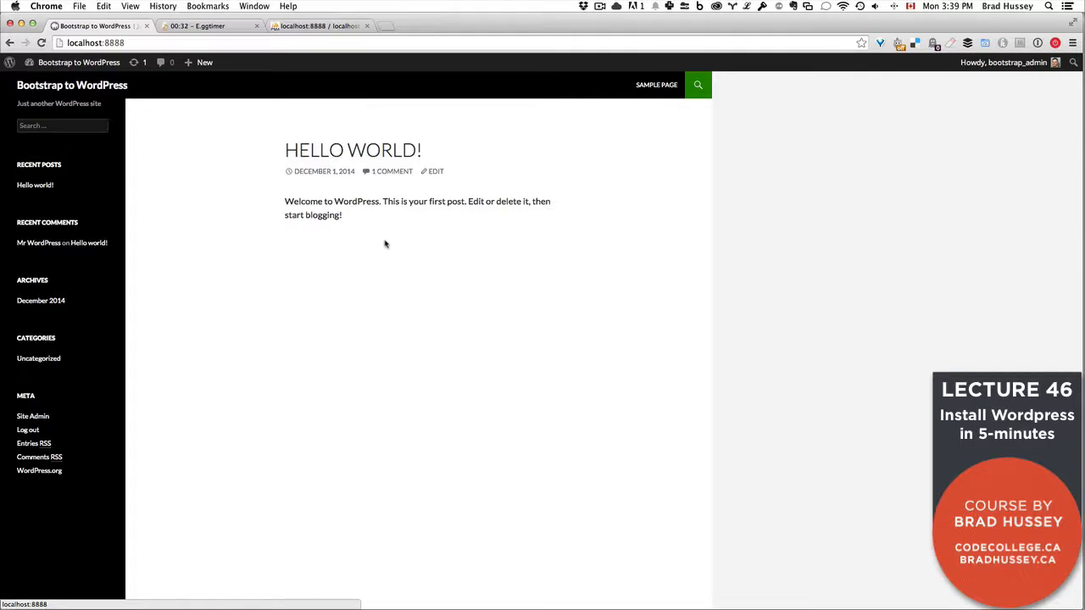
left_click(221, 30)
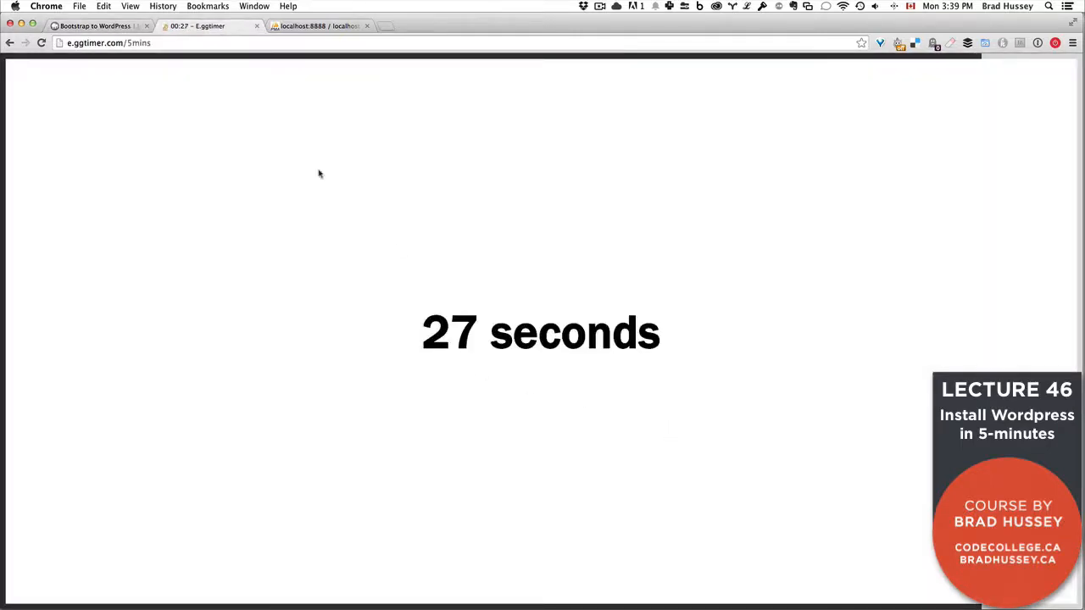
left_click(99, 27)
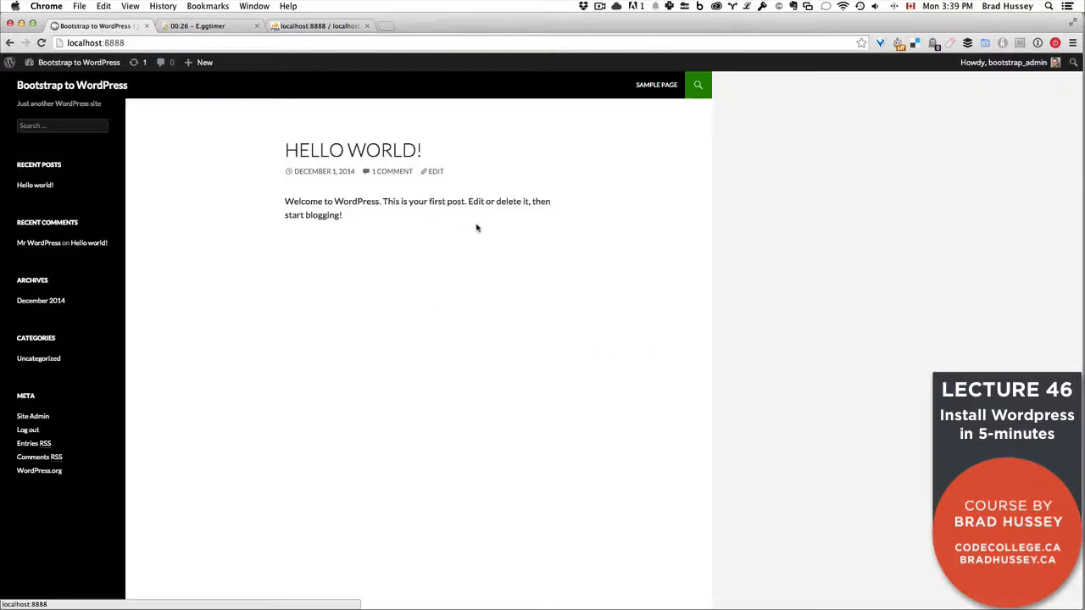